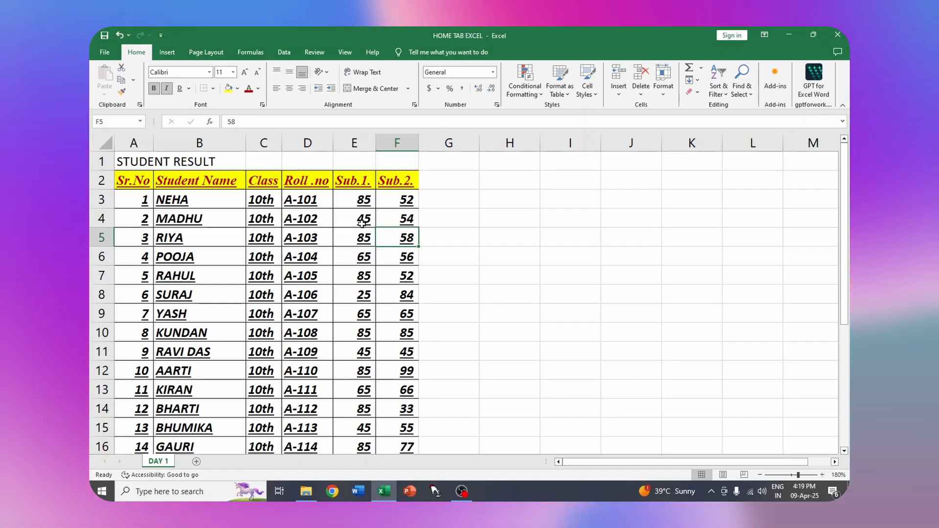
{"action": "left_click", "coordinate": [345, 243]}
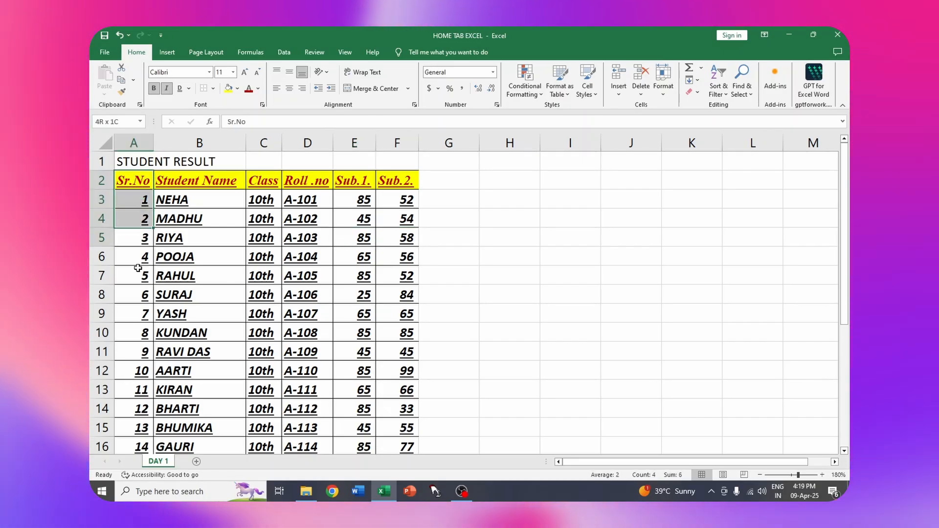
{"action": "left_click", "coordinate": [196, 334]}
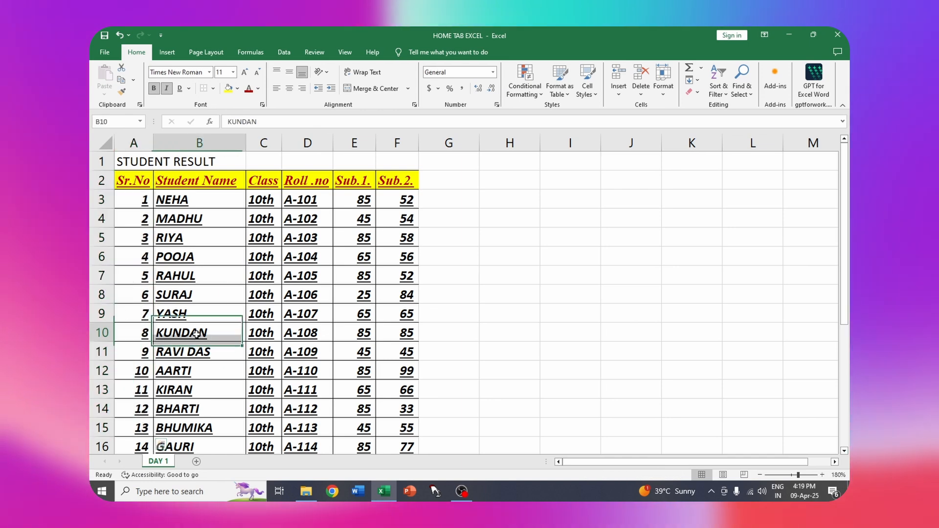
{"action": "left_click_drag", "start_coordinate": [176, 195], "coordinate": [234, 387]}
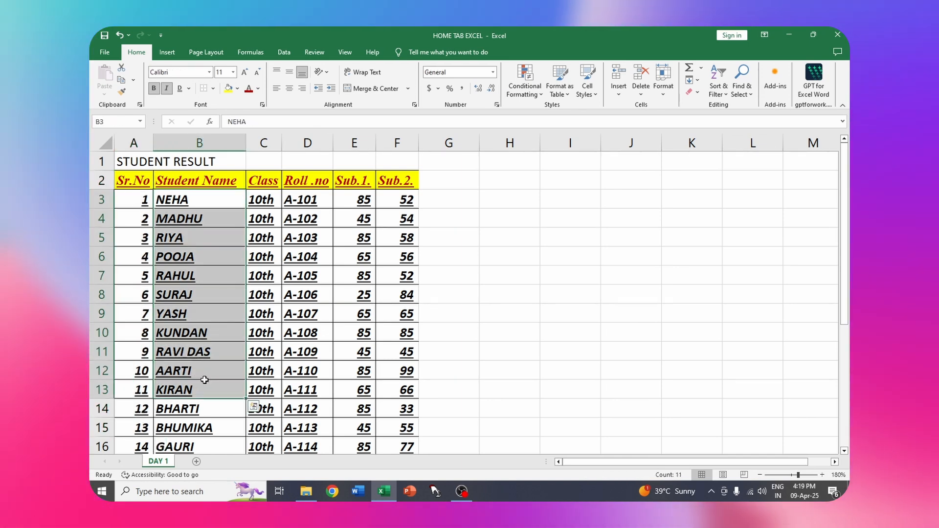
{"action": "left_click", "coordinate": [217, 257]}
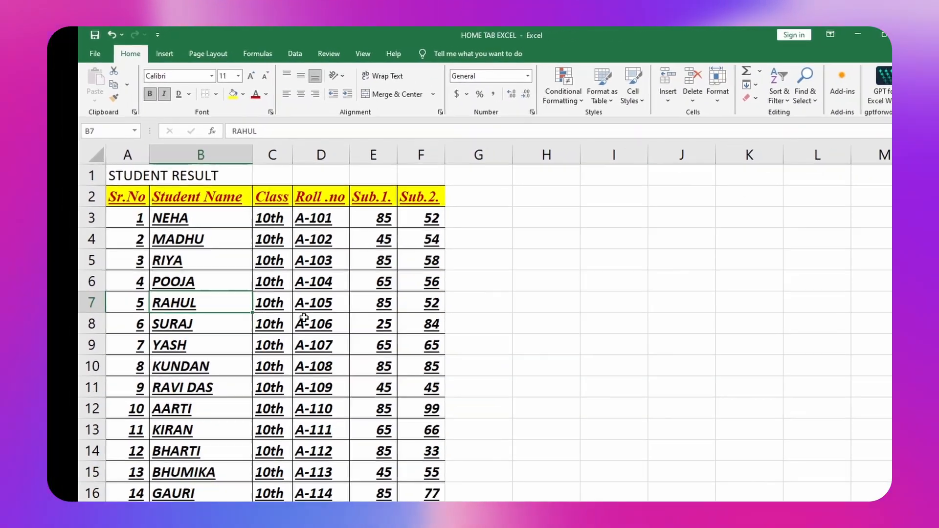
{"action": "left_click", "coordinate": [349, 425]}
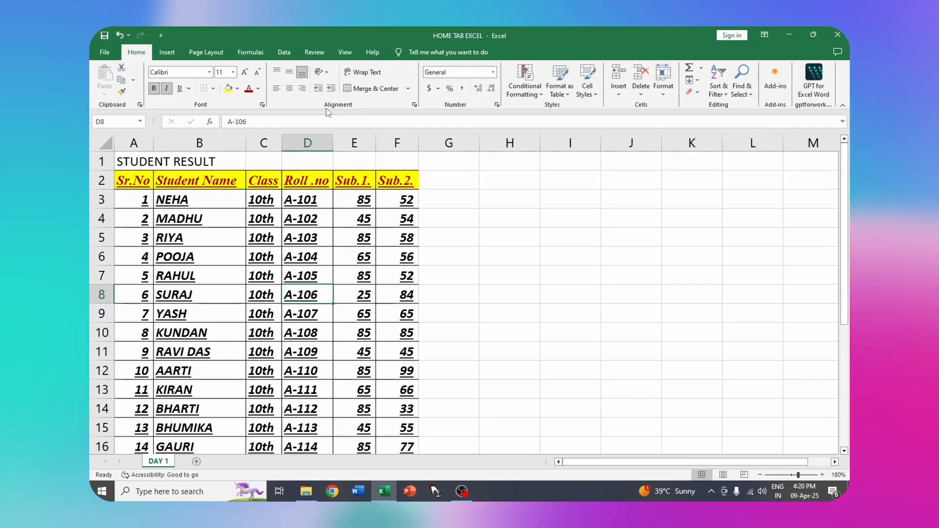
{"action": "left_click", "coordinate": [261, 258]}
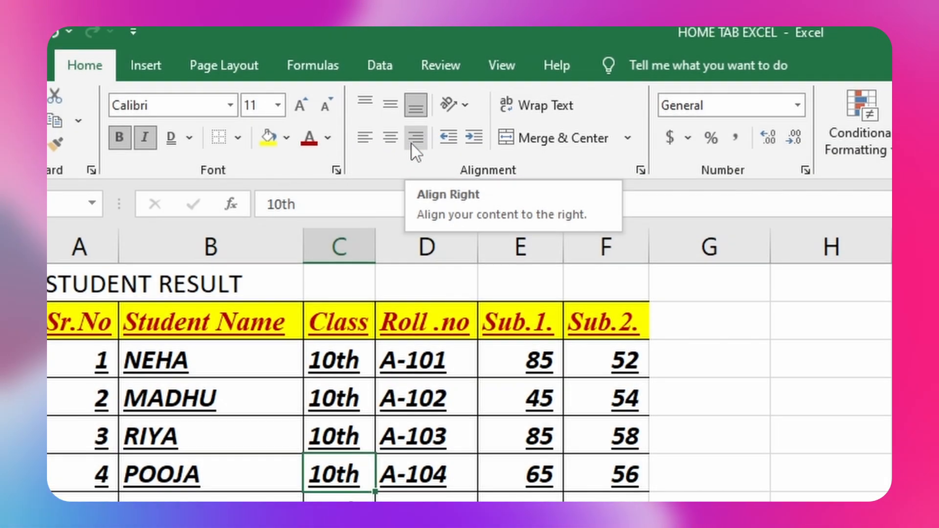
- Widen columns A through F together so they share one equal width
{"action": "left_click_drag", "start_coordinate": [79, 246], "coordinate": [592, 274]}
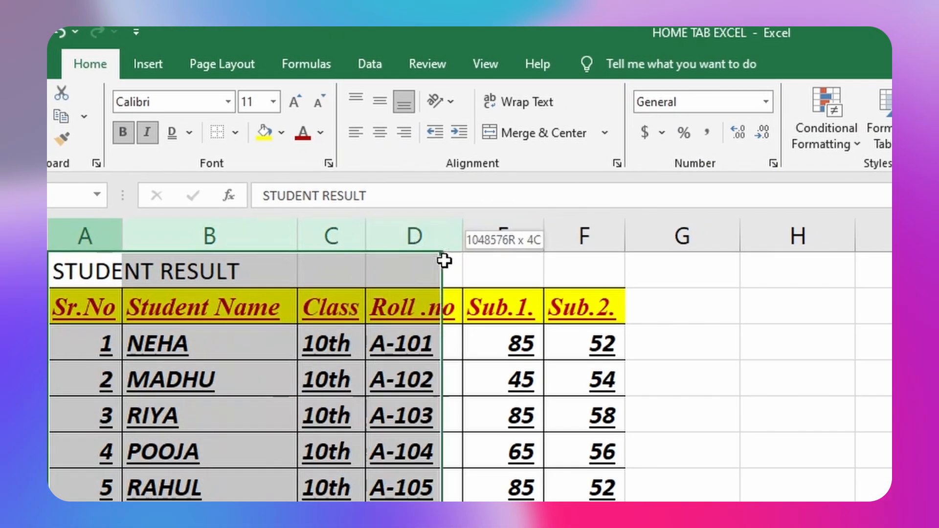
{"action": "left_click_drag", "start_coordinate": [626, 234], "coordinate": [671, 231]}
{"action": "left_click_drag", "start_coordinate": [442, 140], "coordinate": [463, 140]}
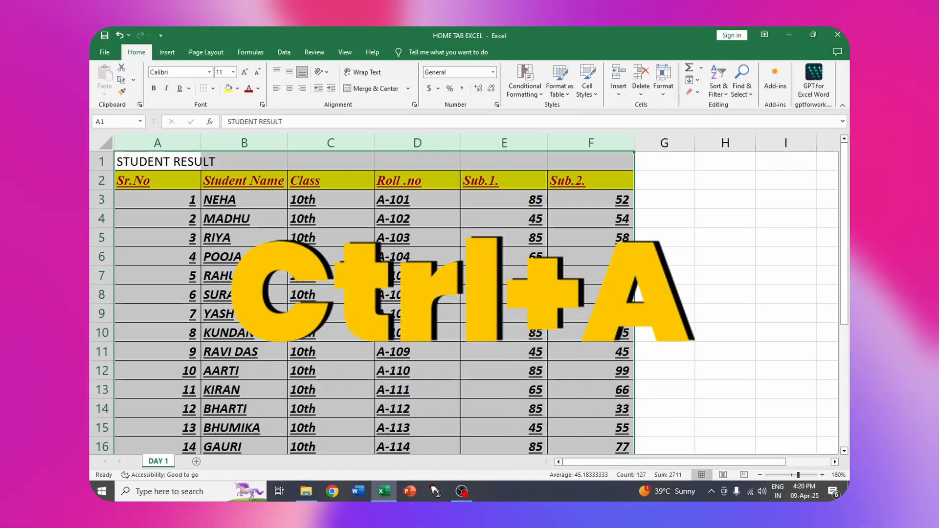
- Left-align the contents of the whole table, including the title row
{"action": "left_click", "coordinate": [349, 270]}
{"action": "key", "text": "ctrl+a"}
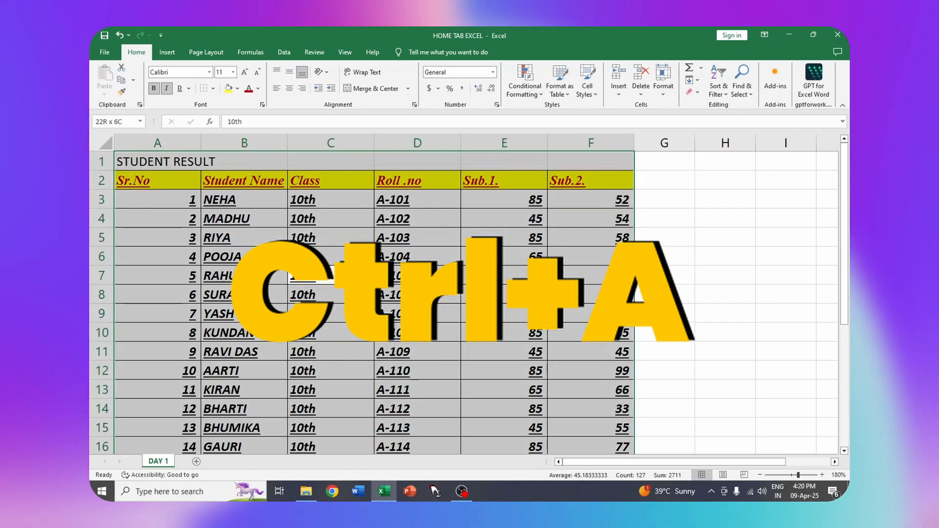
{"action": "left_click", "coordinate": [276, 90]}
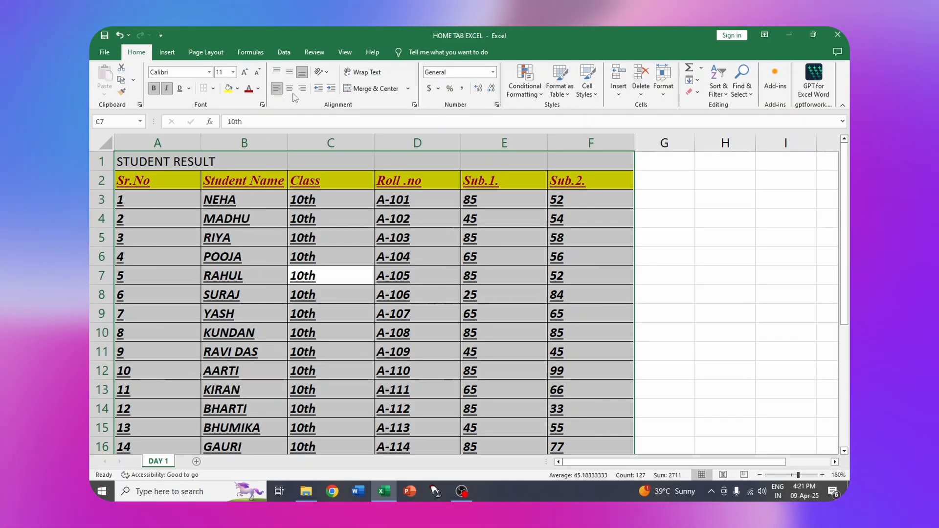
- Try centre and right alignment on the whole table, returning it to left alignment
{"action": "left_click", "coordinate": [289, 89]}
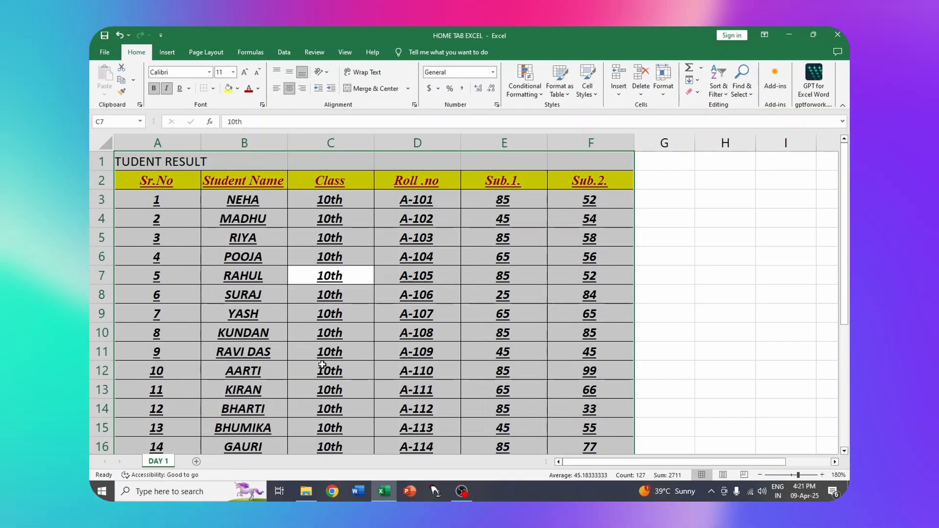
{"action": "scroll", "coordinate": [380, 333], "scroll_direction": "down", "scroll_amount": 6}
{"action": "scroll", "coordinate": [379, 333], "scroll_direction": "up", "scroll_amount": 6}
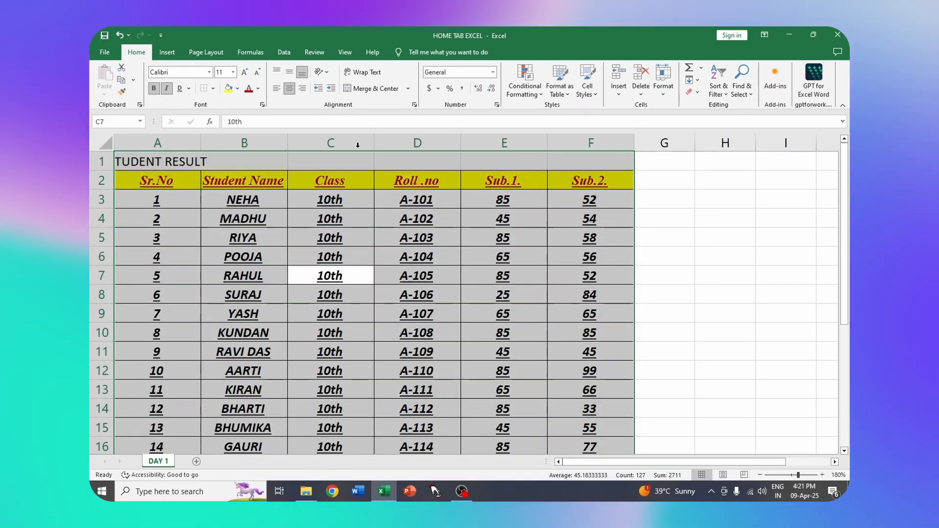
{"action": "left_click", "coordinate": [303, 88]}
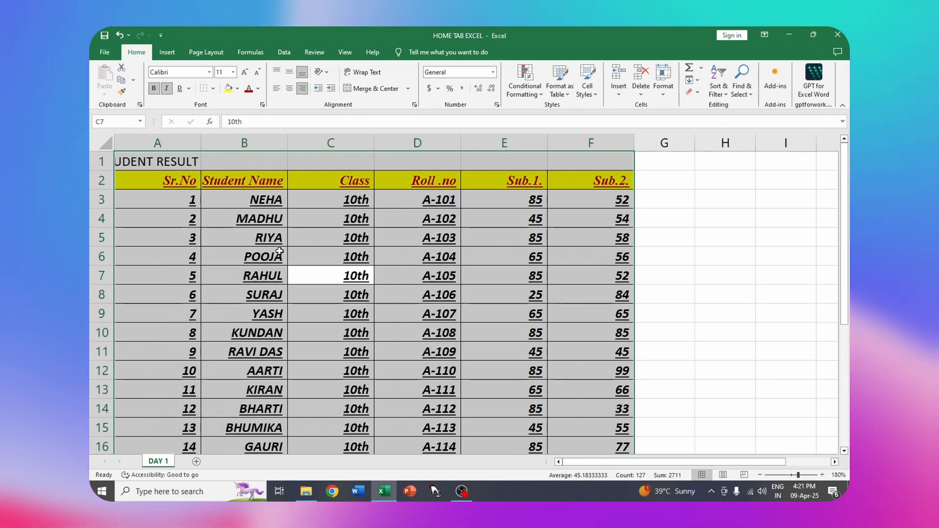
{"action": "left_click", "coordinate": [277, 89]}
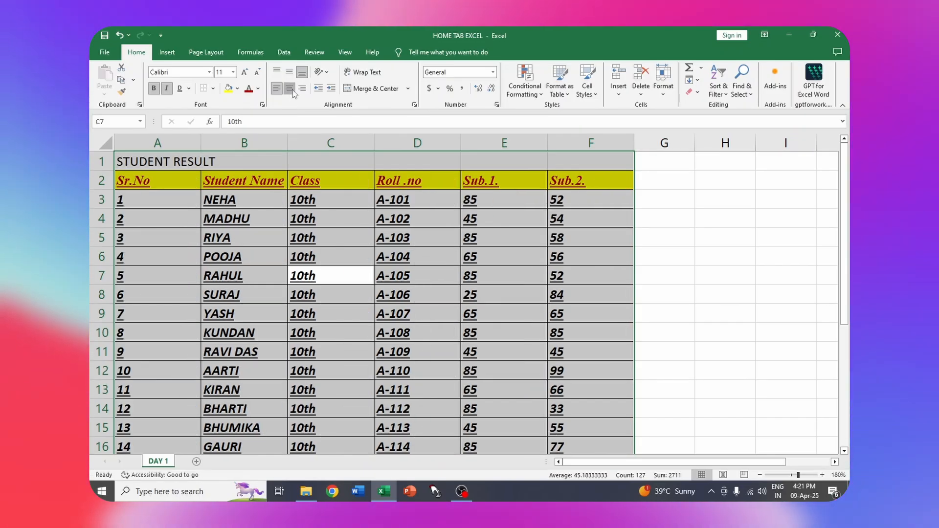
{"action": "left_click", "coordinate": [291, 90]}
{"action": "left_click", "coordinate": [304, 89]}
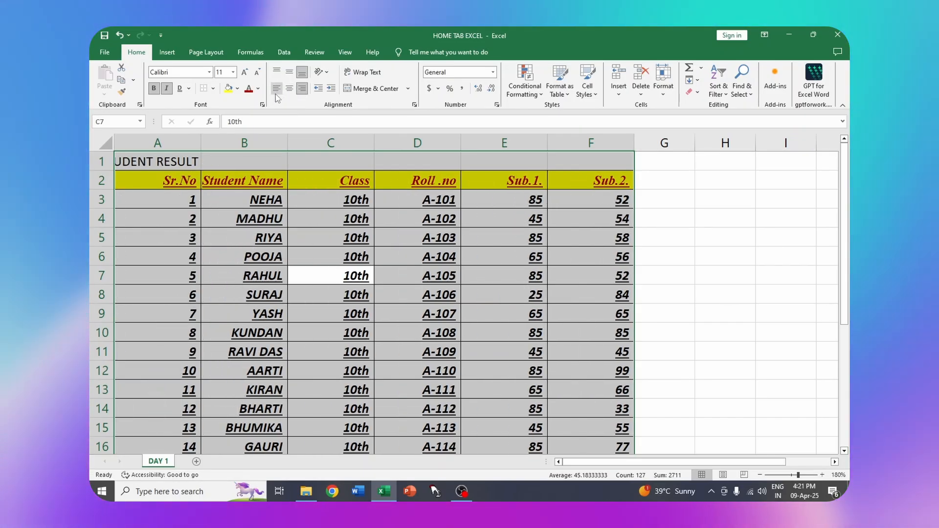
{"action": "left_click", "coordinate": [277, 89]}
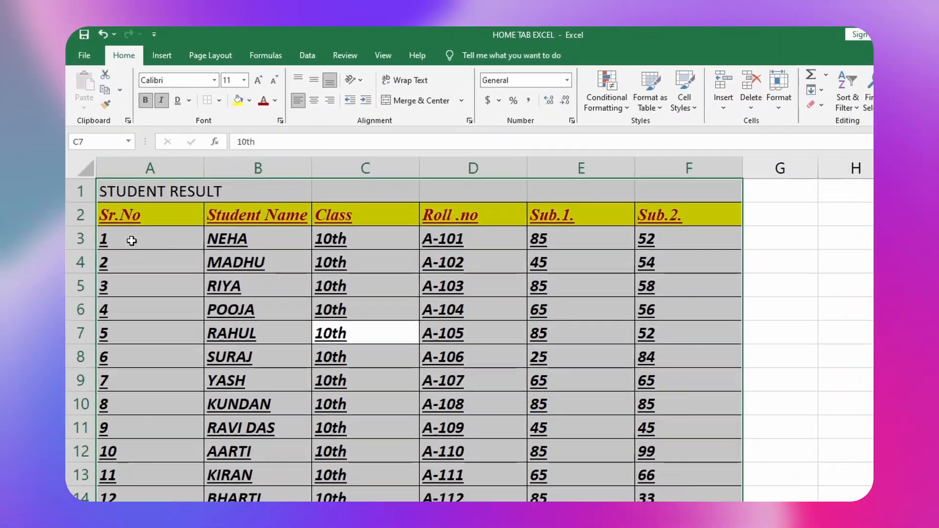
- Increase the height of rows 1 and 2 together, giving the title and header rows more vertical space
{"action": "left_click", "coordinate": [127, 303]}
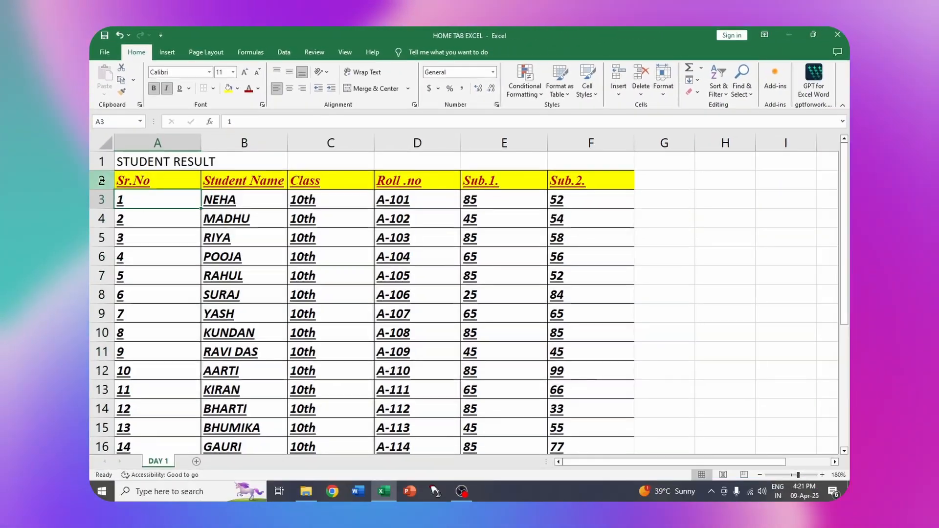
{"action": "left_click_drag", "start_coordinate": [100, 162], "coordinate": [103, 179]}
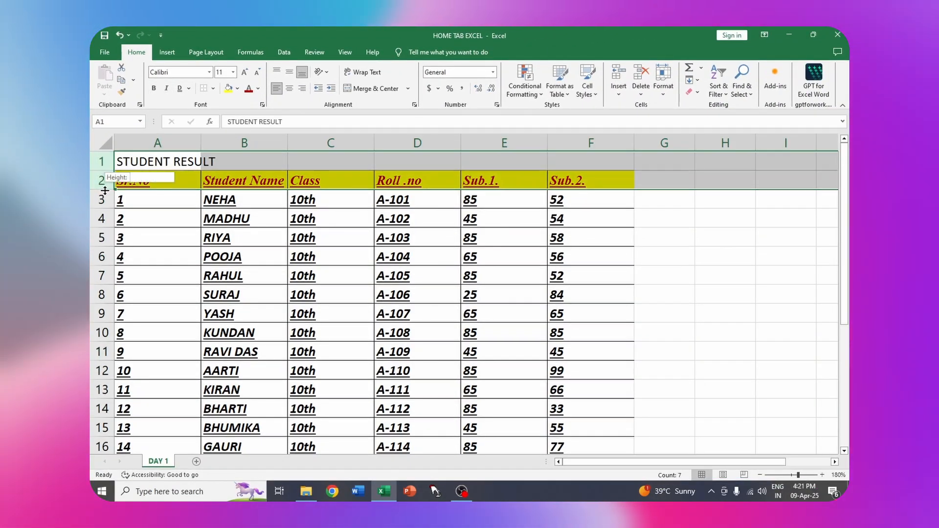
{"action": "left_click_drag", "start_coordinate": [106, 201], "coordinate": [106, 202]}
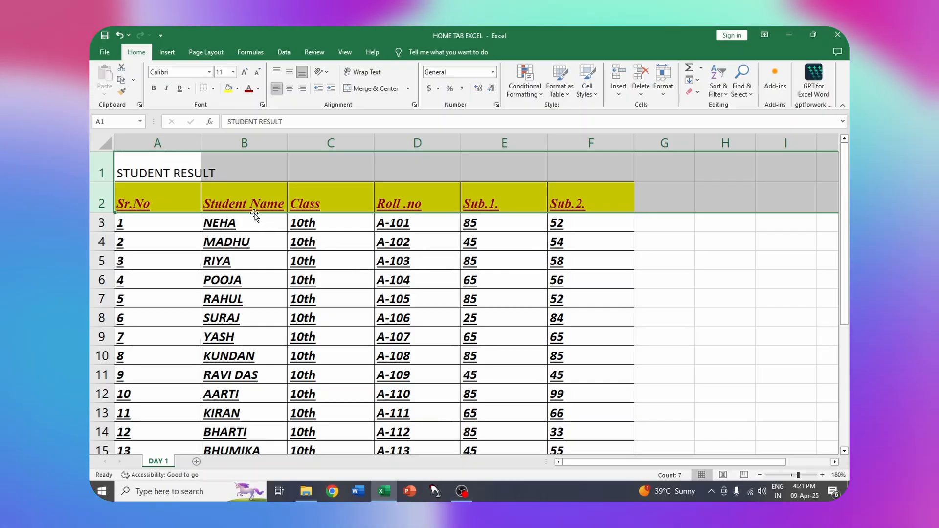
{"action": "left_click", "coordinate": [253, 204]}
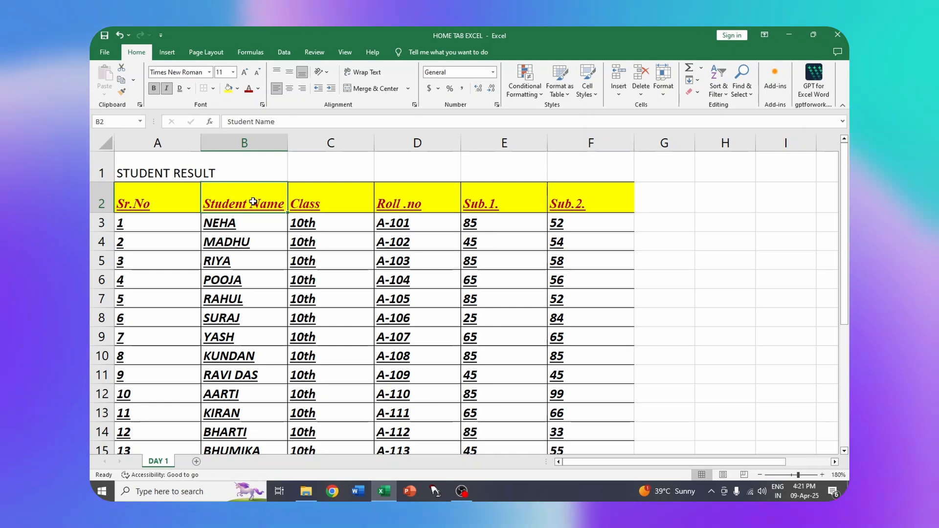
- Try top alignment on A1:F2, then set these title and header cells to middle vertically and centred horizontally
{"action": "left_click_drag", "start_coordinate": [179, 174], "coordinate": [590, 201]}
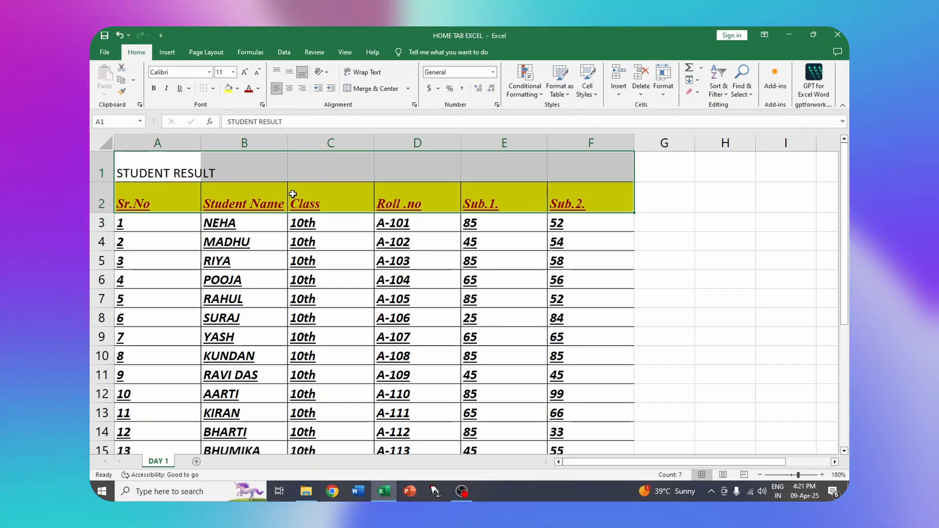
{"action": "left_click", "coordinate": [276, 73]}
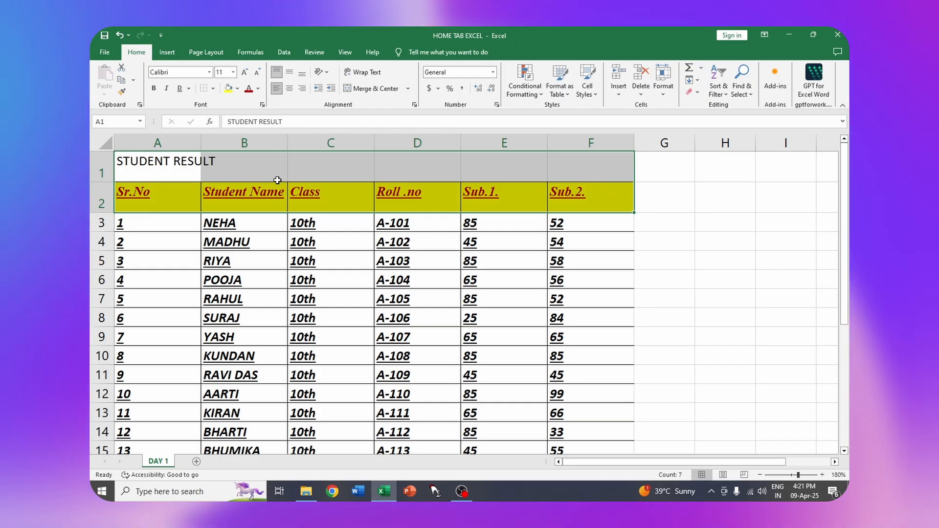
{"action": "left_click", "coordinate": [291, 72]}
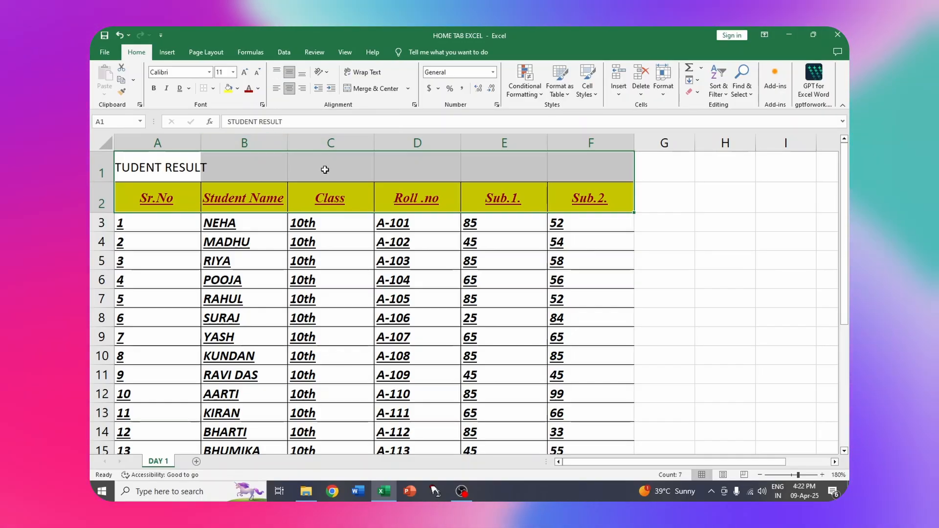
- AutoFit column A so its width matches the STUDENT RESULT title
{"action": "left_click", "coordinate": [187, 166]}
{"action": "double_click", "coordinate": [201, 142]}
{"action": "left_click", "coordinate": [171, 193]}
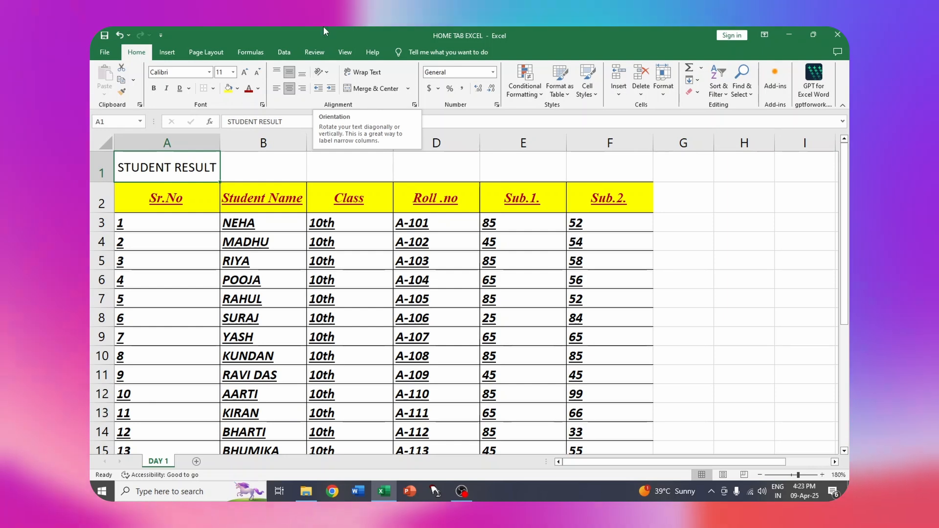
- Try angling the text of header cells A2:F2 counterclockwise, then clockwise
{"action": "left_click_drag", "start_coordinate": [171, 177], "coordinate": [303, 194]}
{"action": "left_click", "coordinate": [422, 205]}
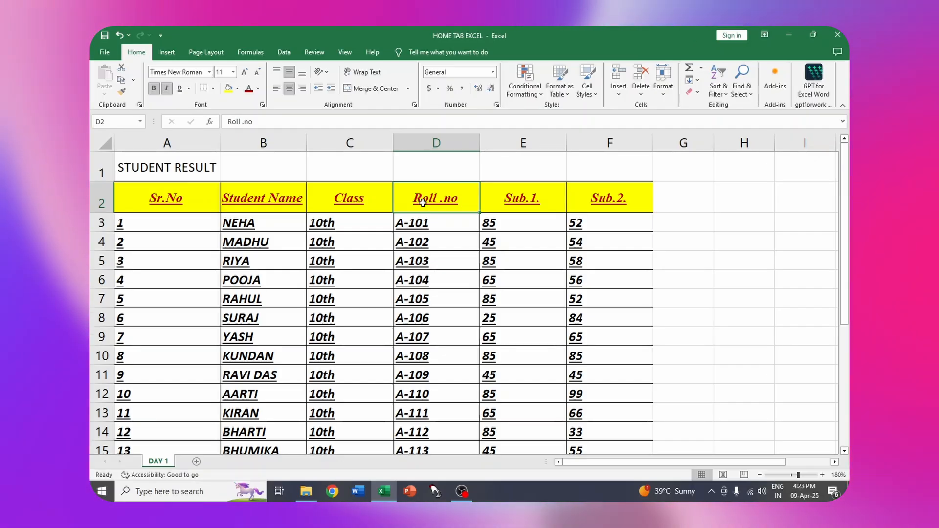
{"action": "left_click_drag", "start_coordinate": [166, 198], "coordinate": [609, 200]}
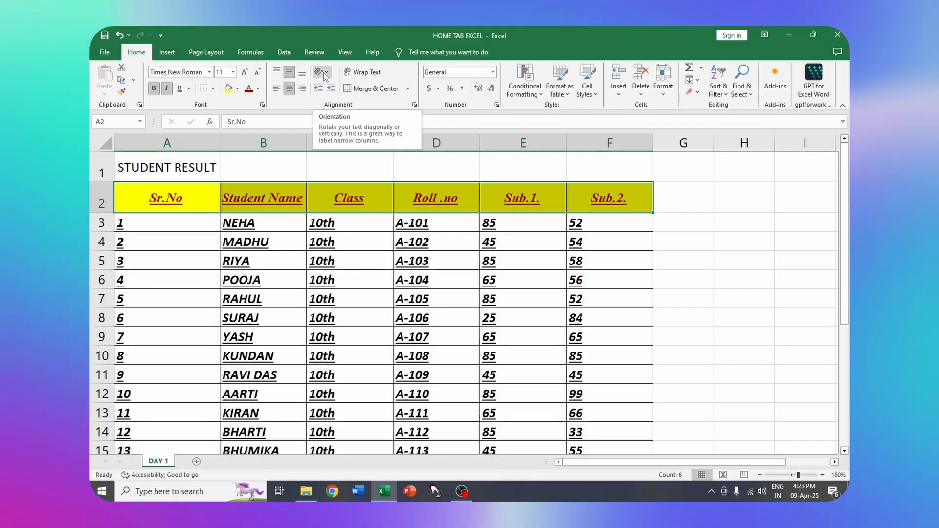
{"action": "left_click", "coordinate": [324, 72]}
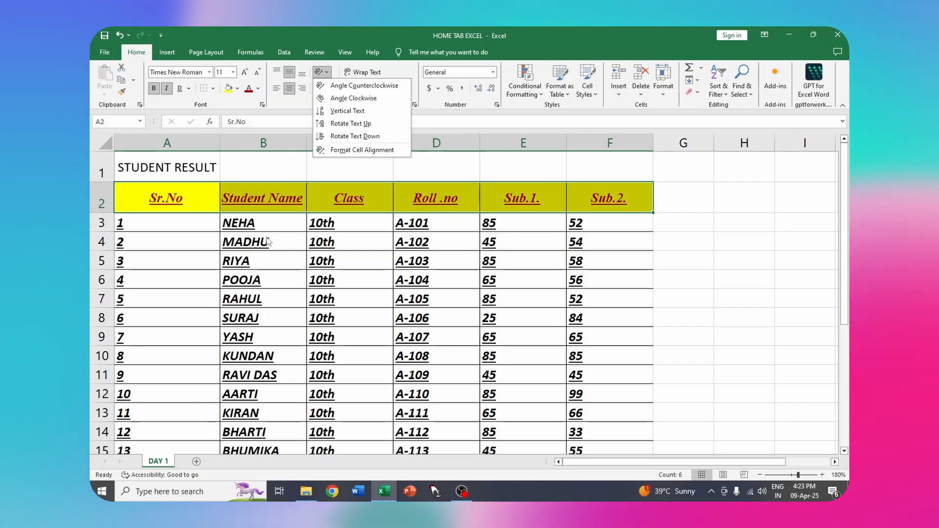
{"action": "left_click", "coordinate": [367, 85]}
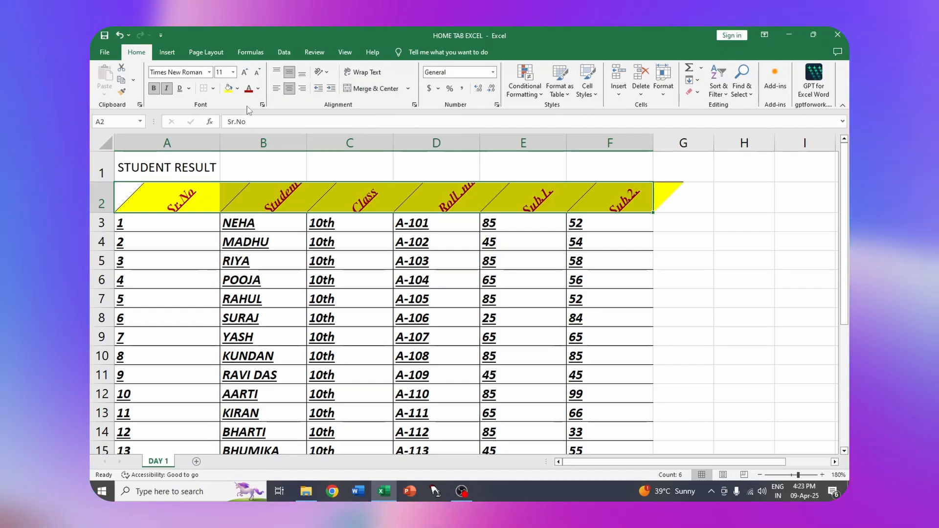
{"action": "left_click", "coordinate": [322, 72]}
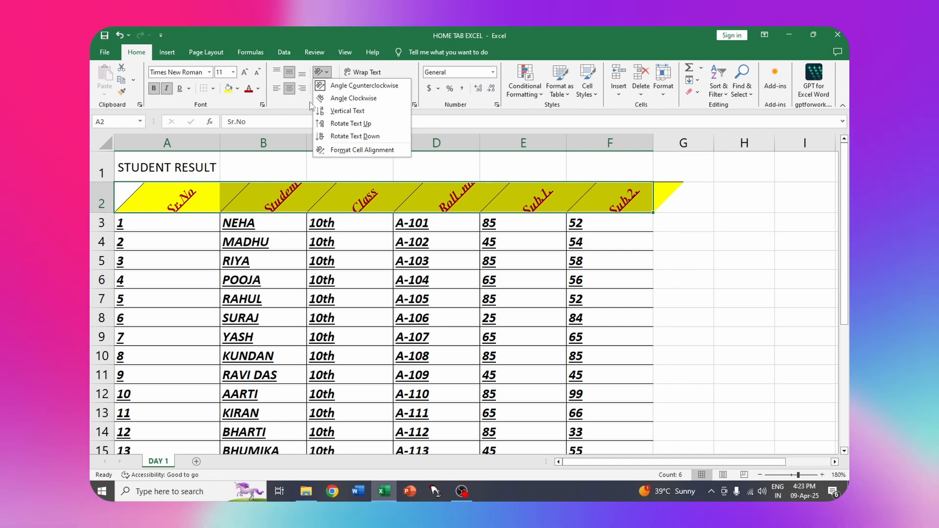
{"action": "left_click", "coordinate": [347, 99]}
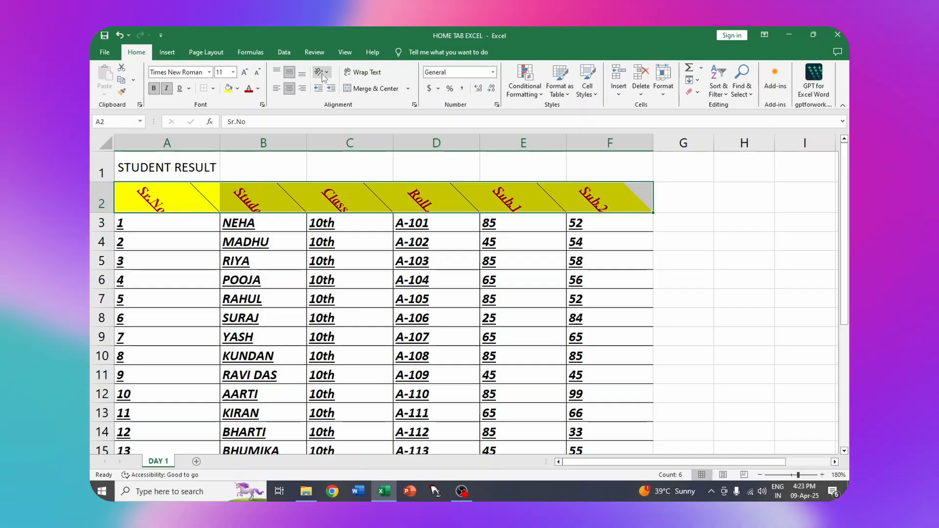
- Set the header cells A2:F2 to Vertical Text and make row 2 much taller to fit the stacked letters
{"action": "left_click", "coordinate": [322, 74]}
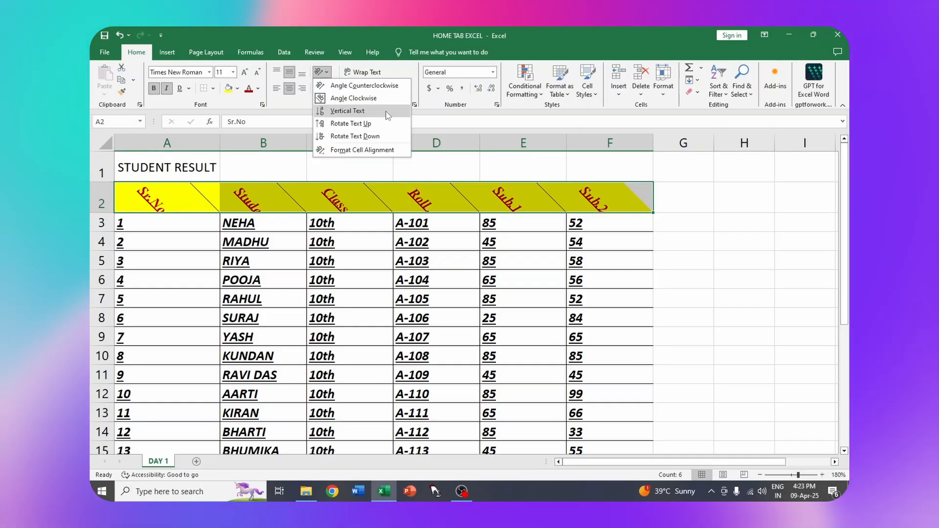
{"action": "left_click", "coordinate": [387, 112]}
{"action": "left_click_drag", "start_coordinate": [105, 211], "coordinate": [105, 317]}
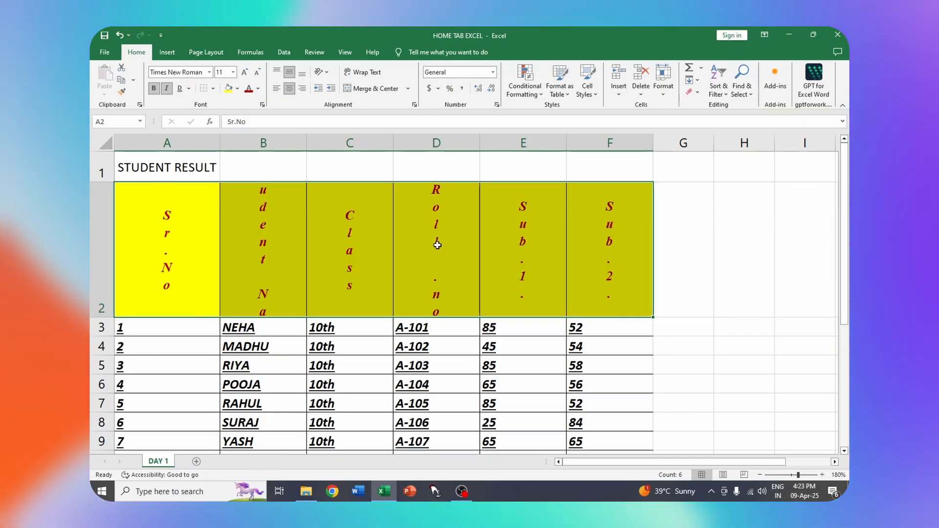
- Change the orientation of the header cells A2:F2 to Rotate Text Up
{"action": "left_click", "coordinate": [320, 72]}
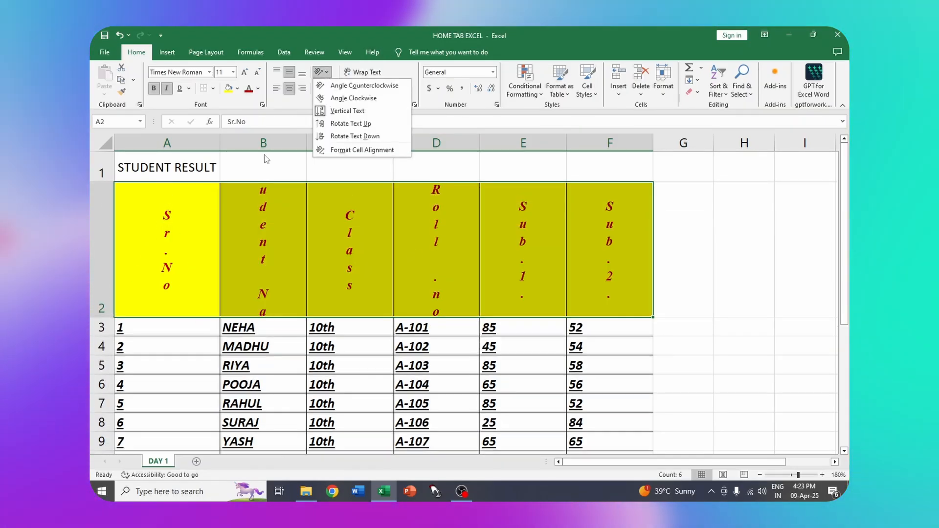
{"action": "left_click", "coordinate": [350, 125]}
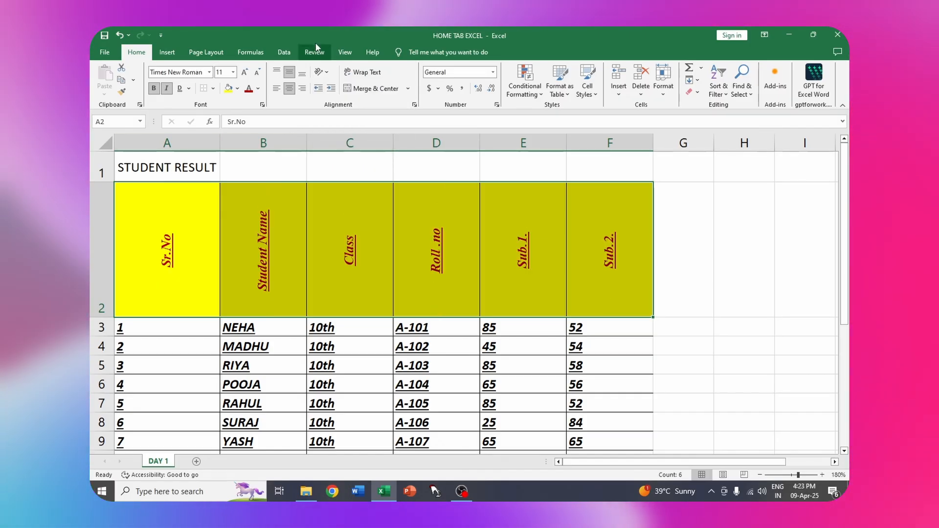
- Set the orientation of the header cells A2:F2 to Rotate Text Down
{"action": "left_click", "coordinate": [321, 72]}
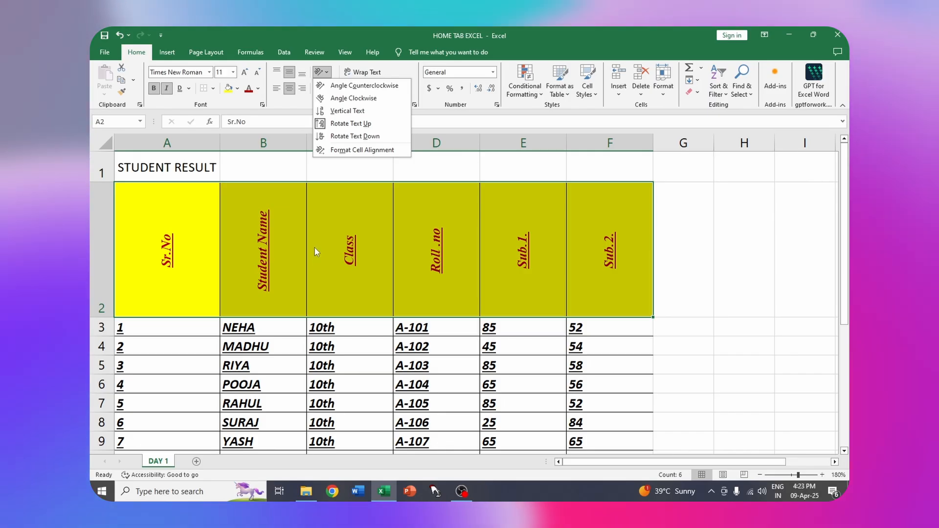
{"action": "left_click", "coordinate": [355, 136]}
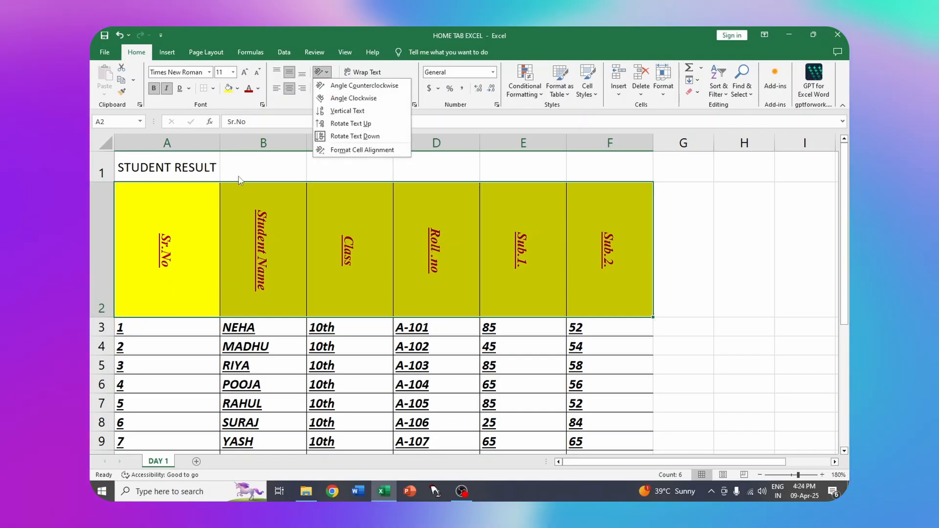
- Return the header cells A2:F2 to horizontal text and AutoFit the height of row 2
{"action": "left_click", "coordinate": [342, 136]}
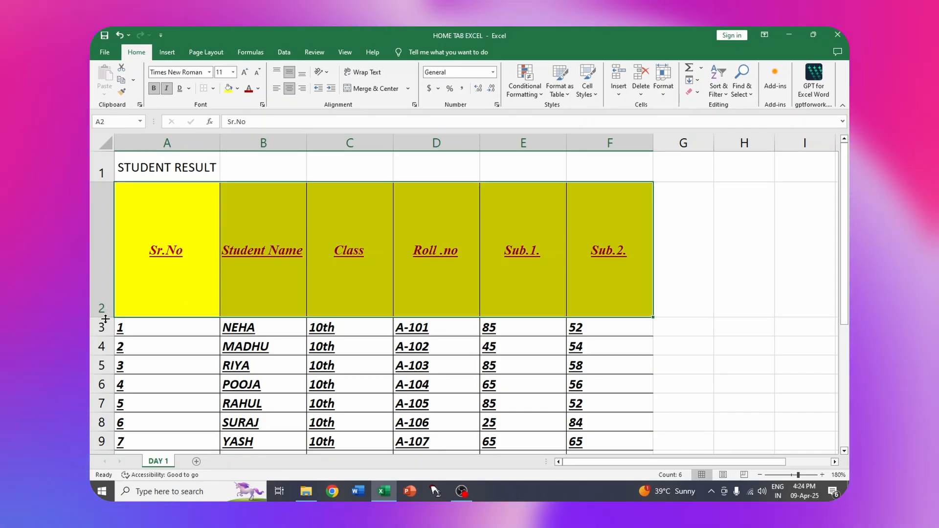
{"action": "double_click", "coordinate": [106, 319]}
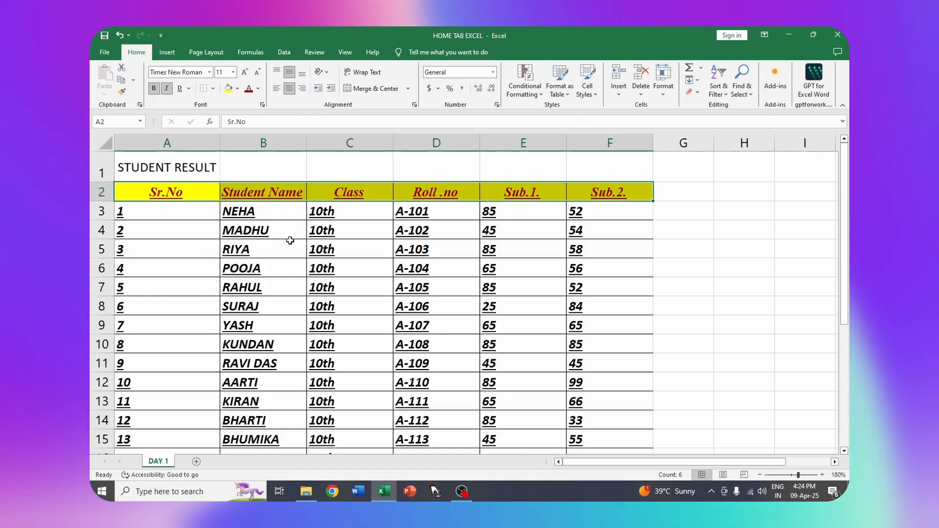
- Widen column B slightly, to a width of about 13.86
{"action": "left_click", "coordinate": [270, 243]}
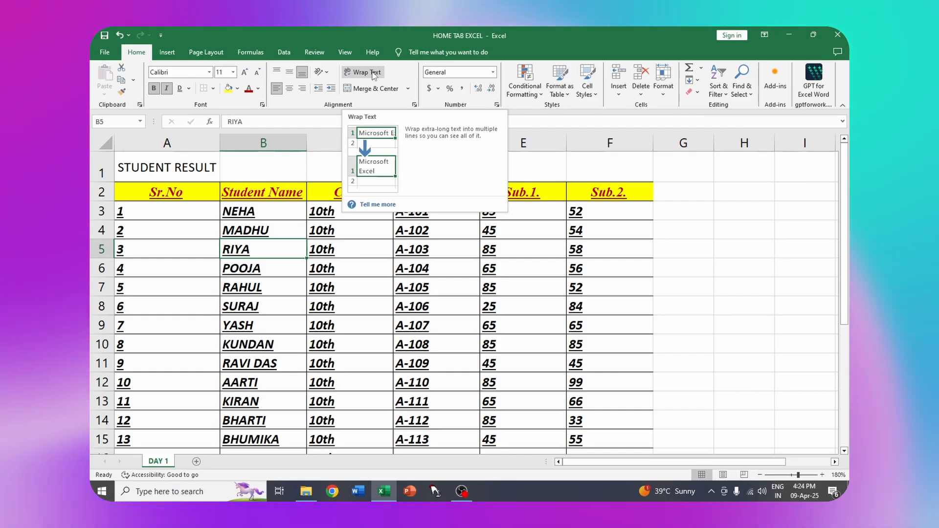
{"action": "left_click", "coordinate": [252, 283]}
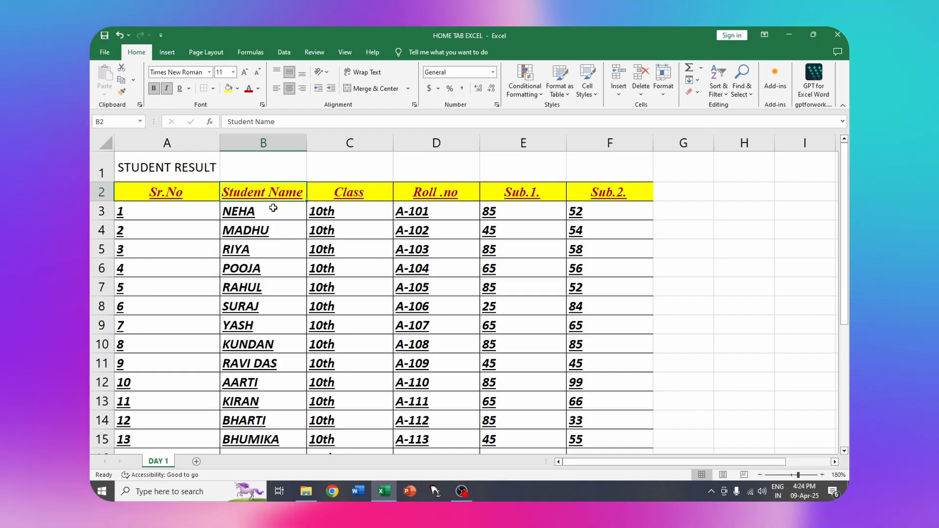
{"action": "left_click_drag", "start_coordinate": [306, 143], "coordinate": [317, 145]}
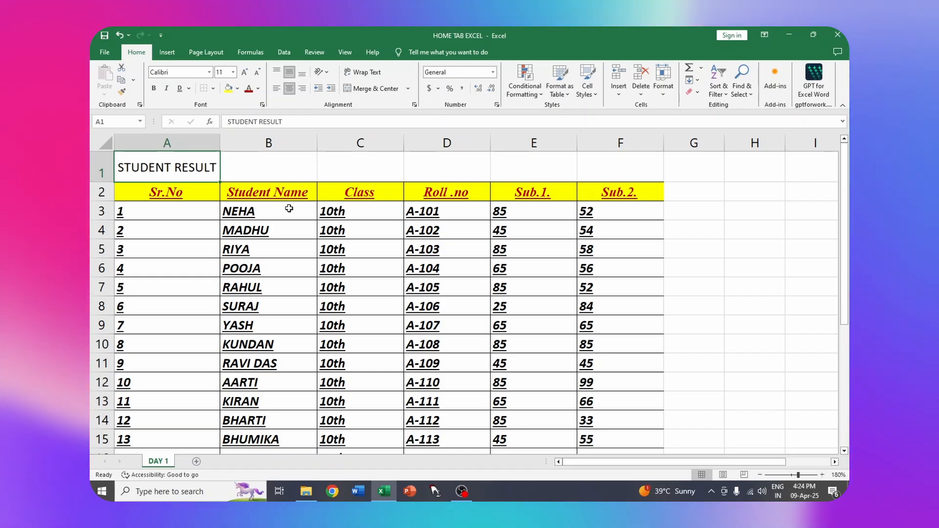
- Apply Wrap Text to the Student Name header in B2, narrowing column B and fitting row 2 so the heading breaks onto two lines
{"action": "left_click", "coordinate": [273, 192]}
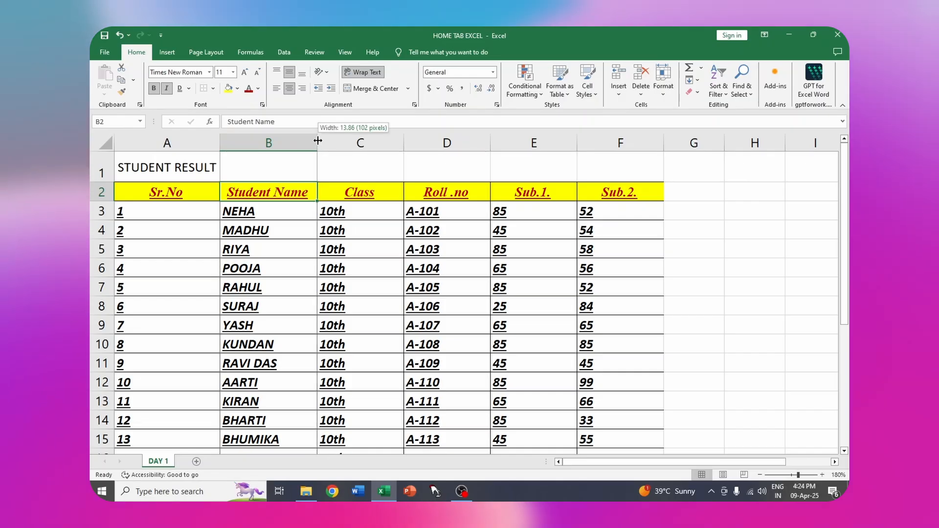
{"action": "left_click_drag", "start_coordinate": [278, 144], "coordinate": [278, 143]}
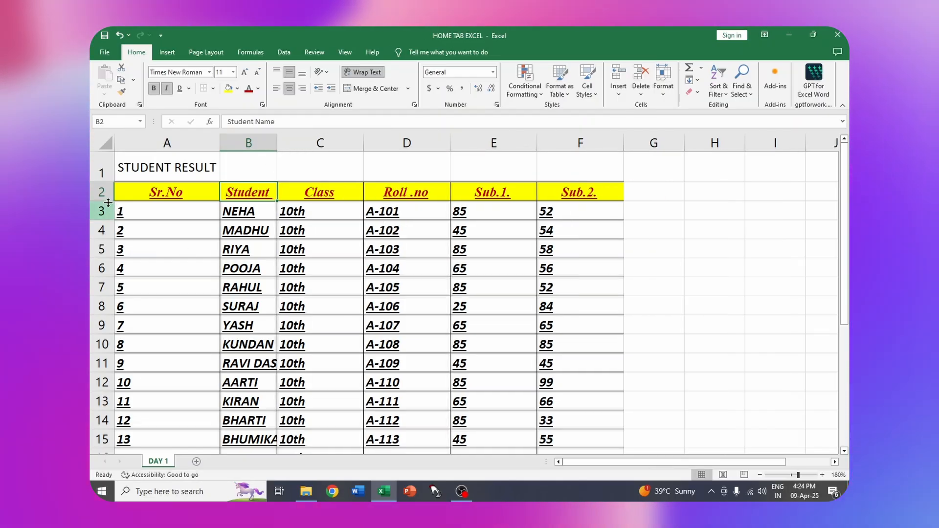
{"action": "double_click", "coordinate": [102, 201]}
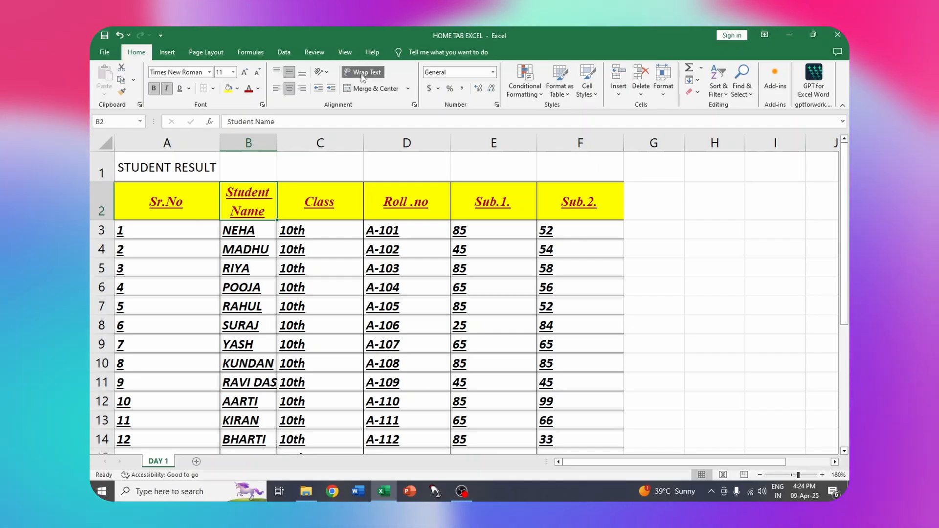
- Turn Wrap Text off and on again for the Student Name header in B2 to compare both layouts
{"action": "left_click", "coordinate": [362, 72]}
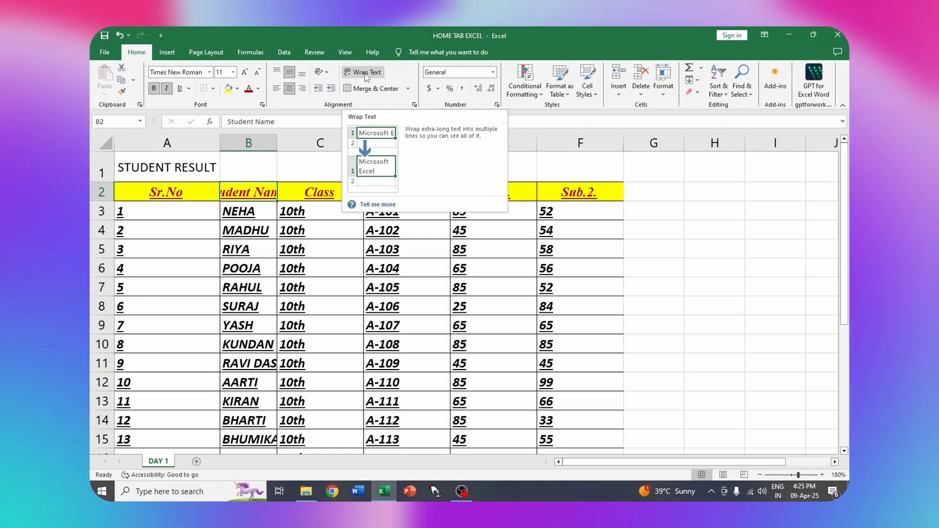
{"action": "left_click", "coordinate": [364, 72]}
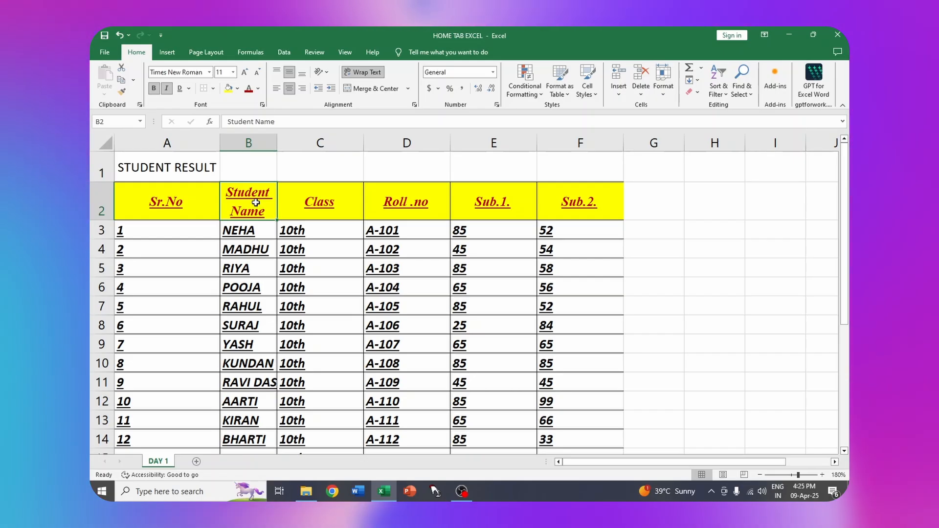
- Try Wrap Text on the STUDENT RESULT title in A1 with a narrowed column A, then remove the wrapping and AutoFit the column
{"action": "left_click", "coordinate": [196, 171]}
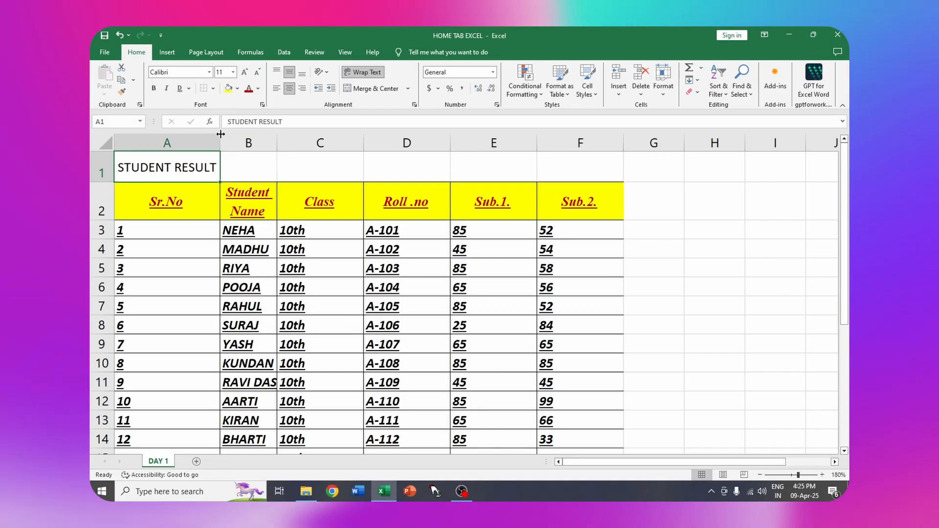
{"action": "left_click_drag", "start_coordinate": [174, 157], "coordinate": [174, 157]}
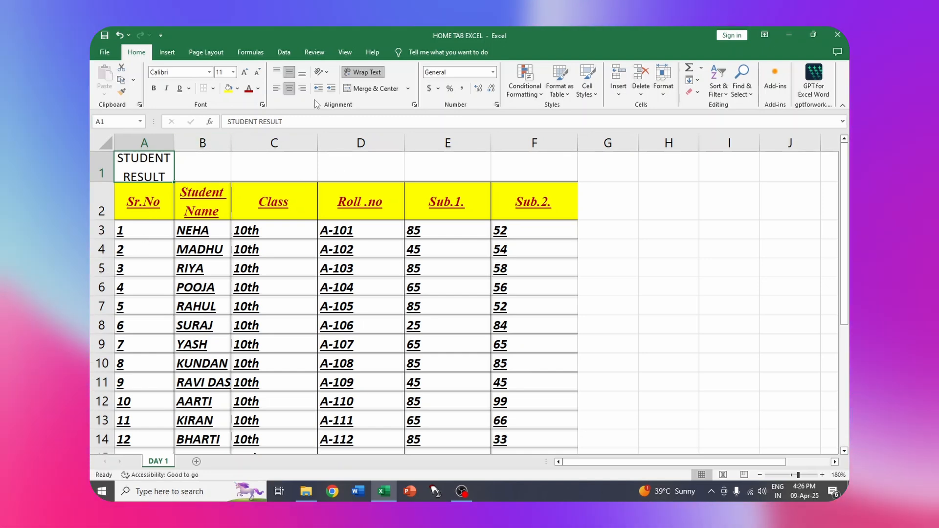
{"action": "left_click", "coordinate": [356, 74]}
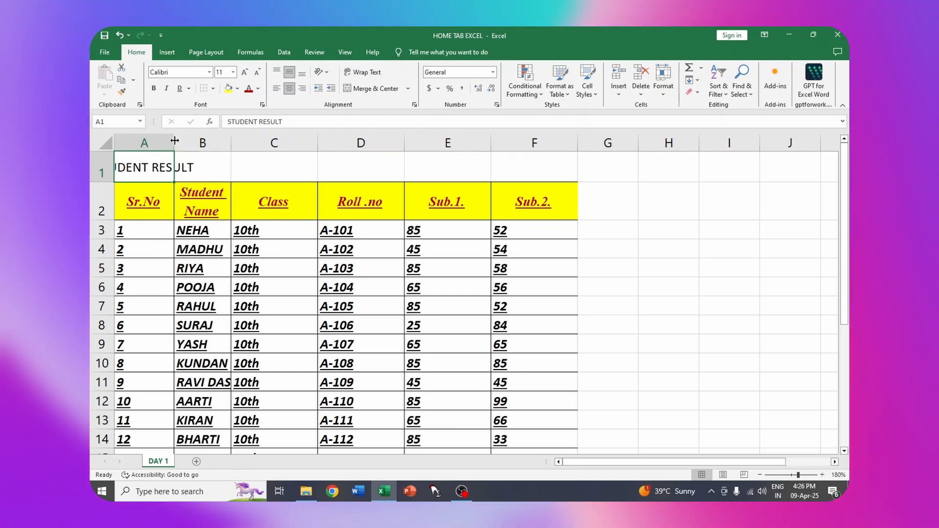
{"action": "double_click", "coordinate": [174, 139]}
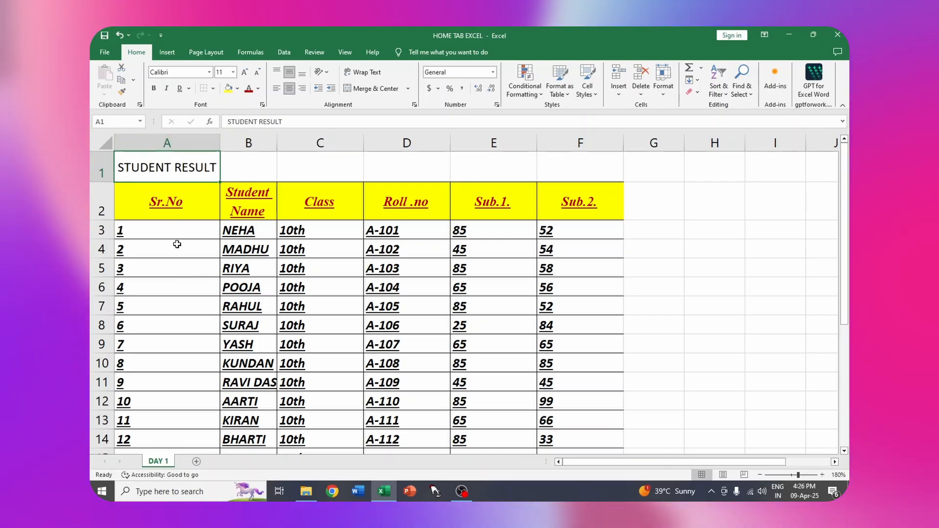
- Merge and center the STUDENT RESULT title across A1:F1 and fill the merged cell with dark red
{"action": "left_click_drag", "start_coordinate": [200, 256], "coordinate": [191, 350]}
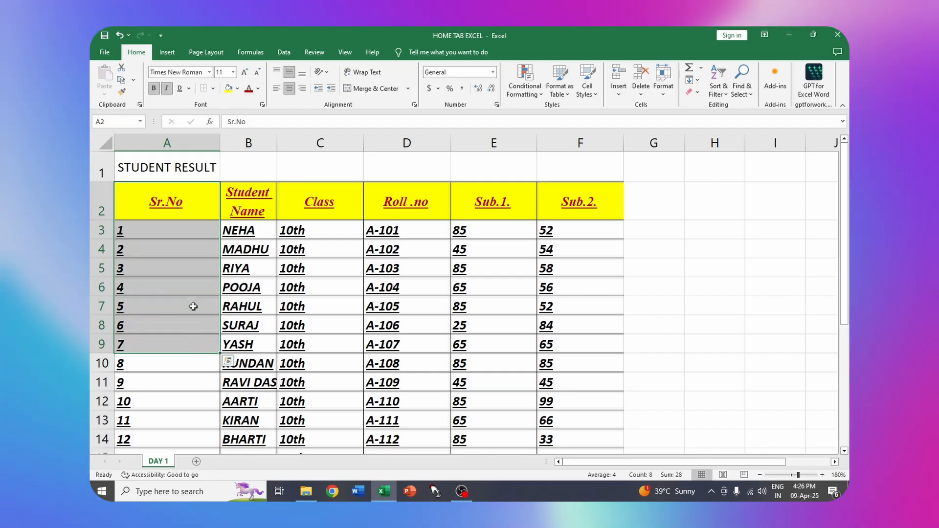
{"action": "left_click", "coordinate": [181, 168]}
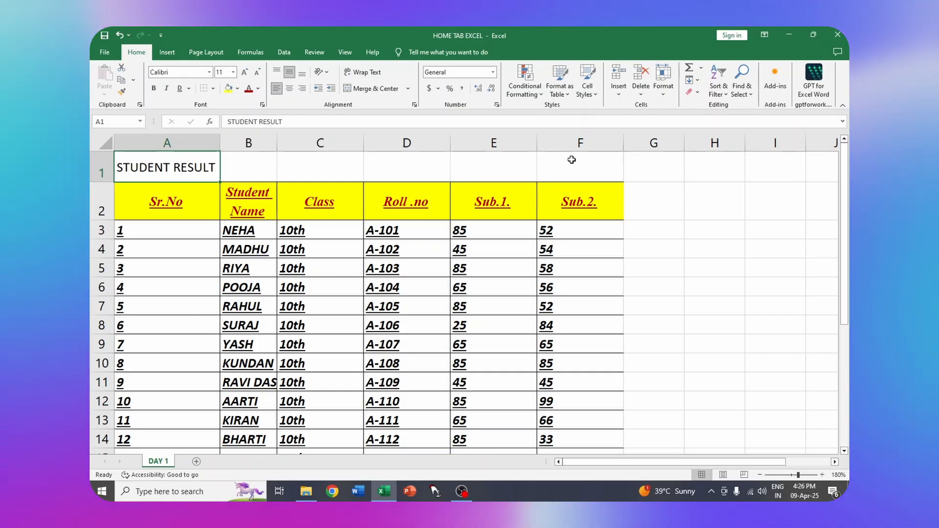
{"action": "left_click_drag", "start_coordinate": [154, 164], "coordinate": [576, 160]}
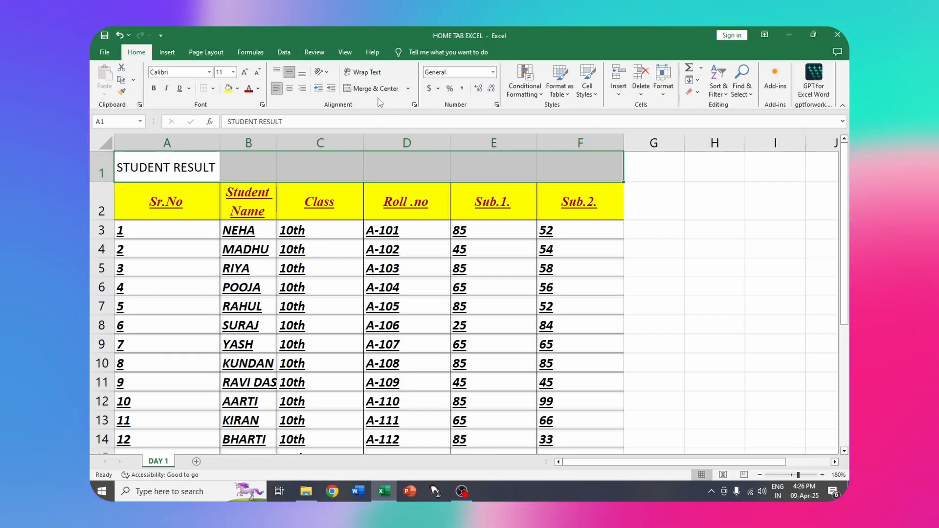
{"action": "left_click", "coordinate": [407, 89]}
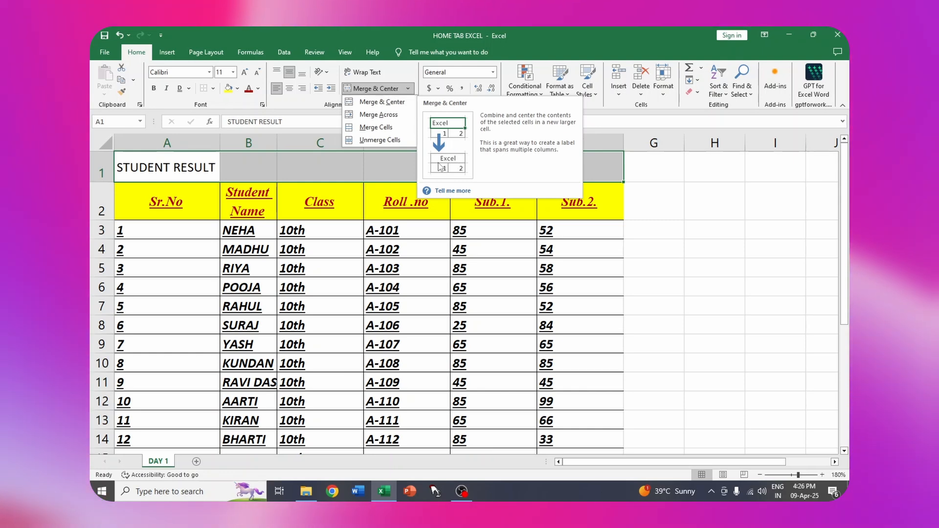
{"action": "left_click", "coordinate": [381, 102]}
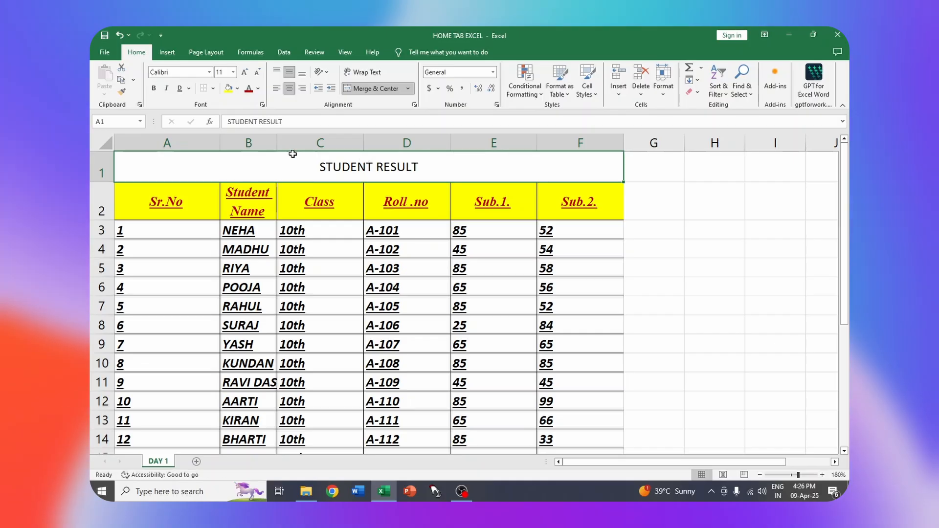
{"action": "left_click", "coordinate": [239, 89]}
{"action": "left_click", "coordinate": [232, 243]}
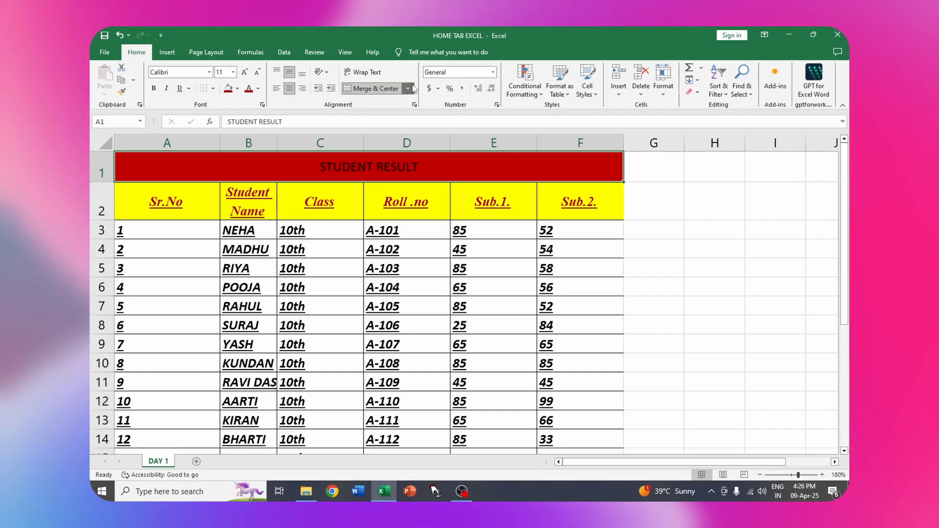
- Unmerge the title cells and combine A1:F1 again with Merge Across, keeping the title left-aligned
{"action": "left_click", "coordinate": [380, 140]}
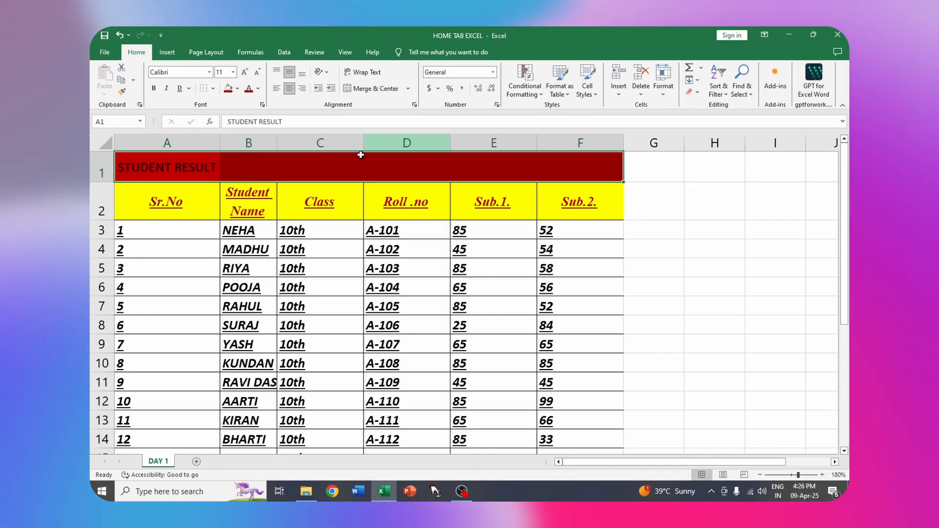
{"action": "left_click", "coordinate": [408, 89]}
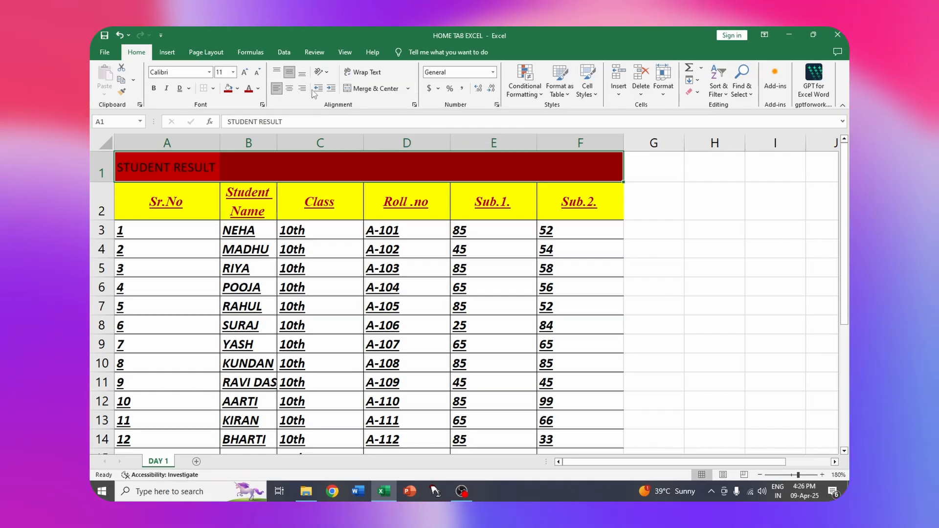
{"action": "left_click", "coordinate": [390, 117]}
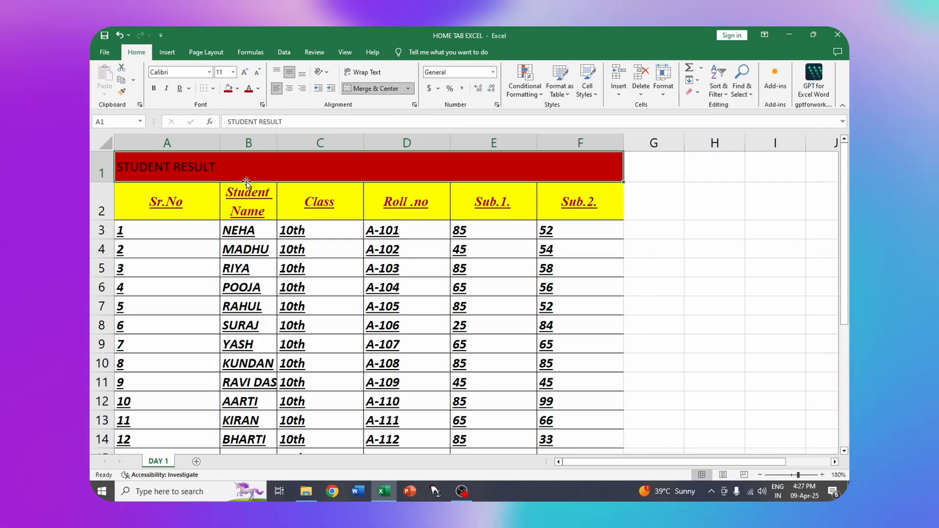
- Unmerge the title cells A1:F1
{"action": "left_click", "coordinate": [409, 89]}
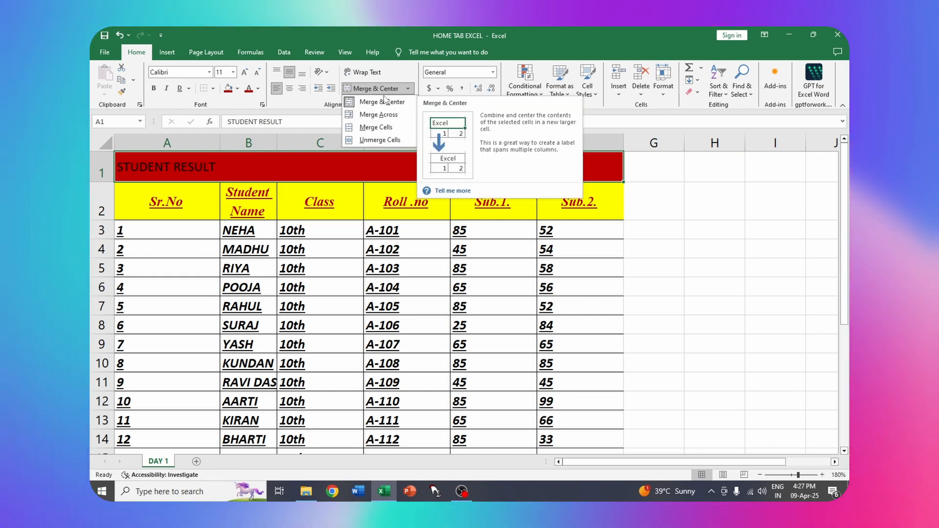
{"action": "left_click", "coordinate": [377, 140]}
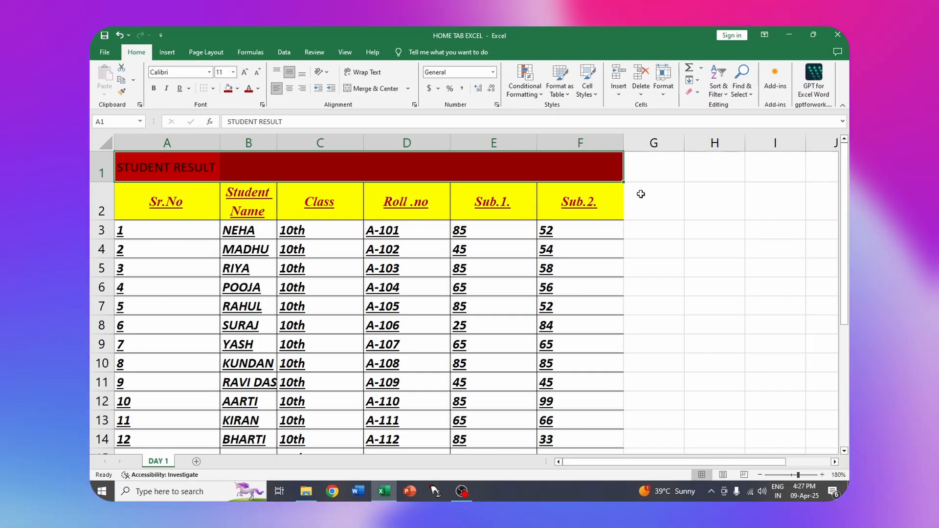
- Enter RCP COMPUTER in cell G2, beside the Sub.2. header
{"action": "left_click", "coordinate": [659, 211]}
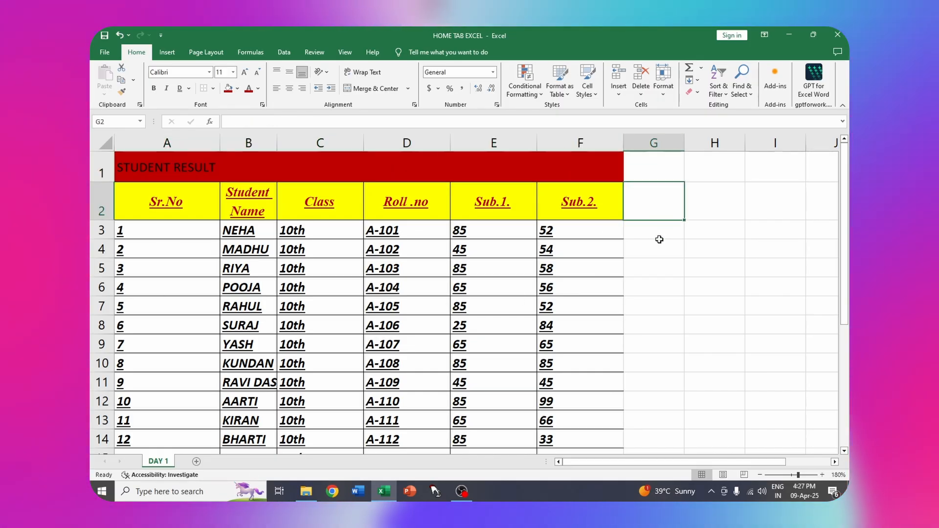
{"action": "type", "text": "RCP"}
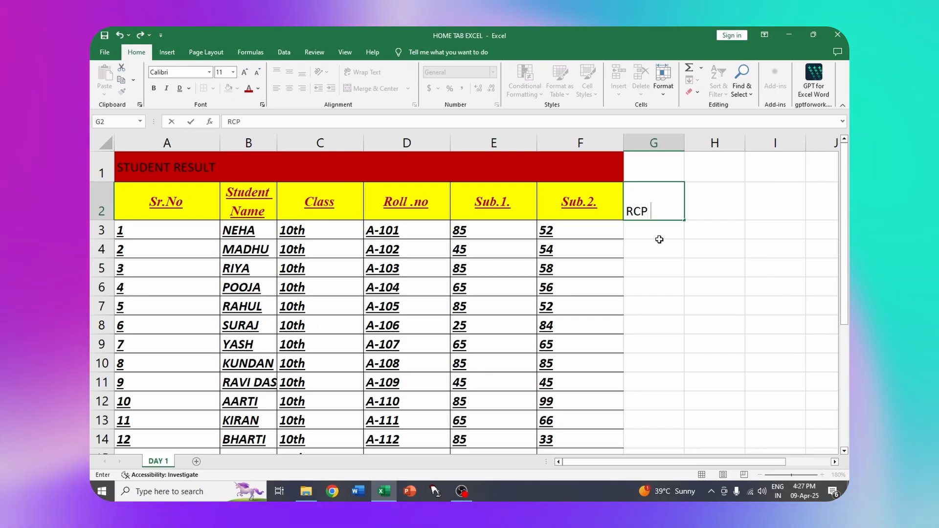
{"action": "type", "text": " COMPUTE"}
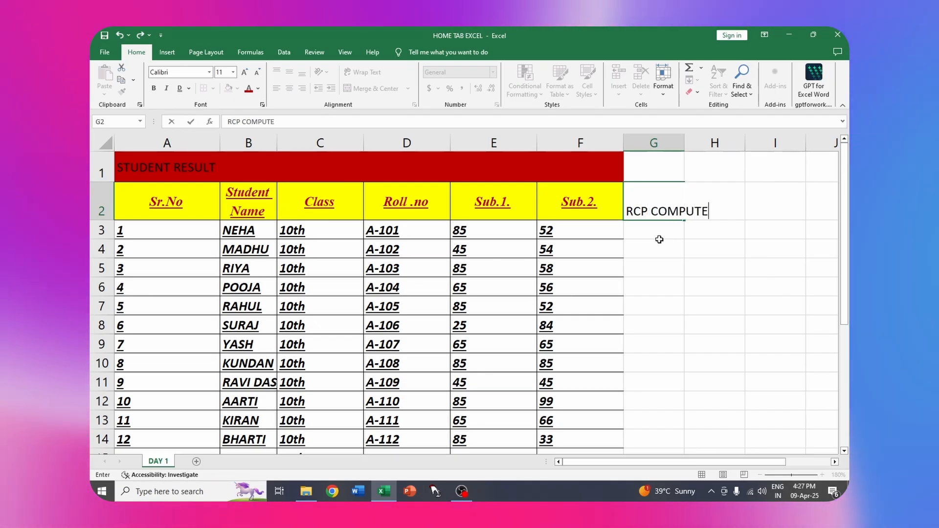
{"action": "type", "text": "R"}
{"action": "key", "text": "Return"}
- Merge cells G2:G16 vertically with Merge Cells and widen column G so that RCP COMPUTER fits
{"action": "left_click_drag", "start_coordinate": [663, 206], "coordinate": [658, 432]}
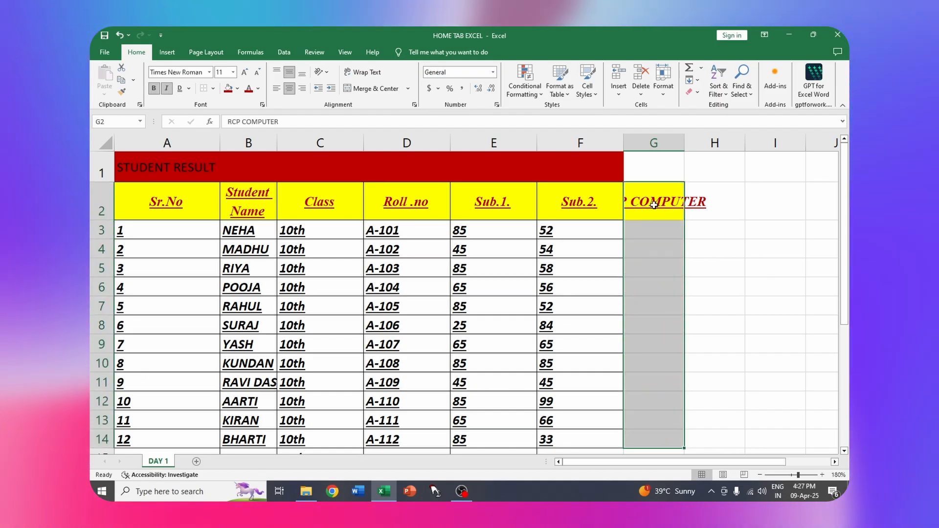
{"action": "left_click_drag", "start_coordinate": [657, 203], "coordinate": [664, 454]}
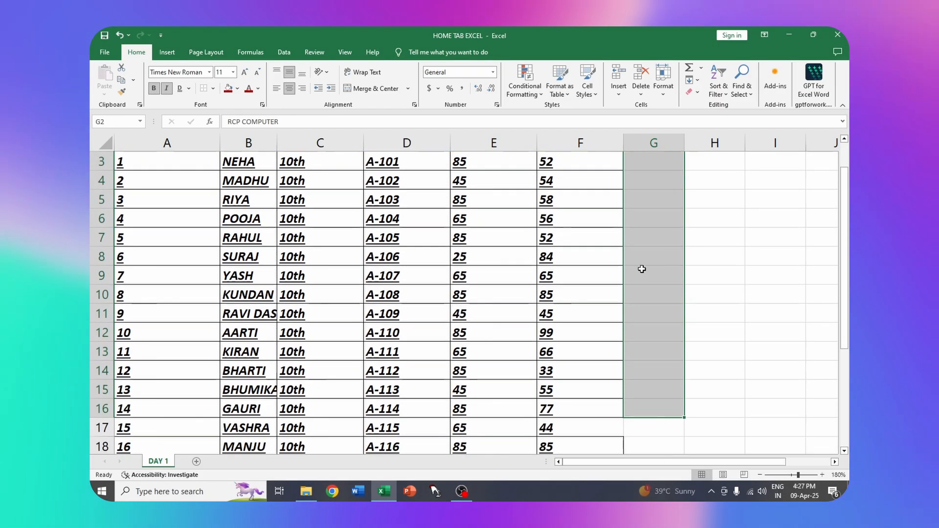
{"action": "scroll", "coordinate": [455, 162], "scroll_direction": "up", "scroll_amount": 1}
{"action": "left_click", "coordinate": [407, 90]}
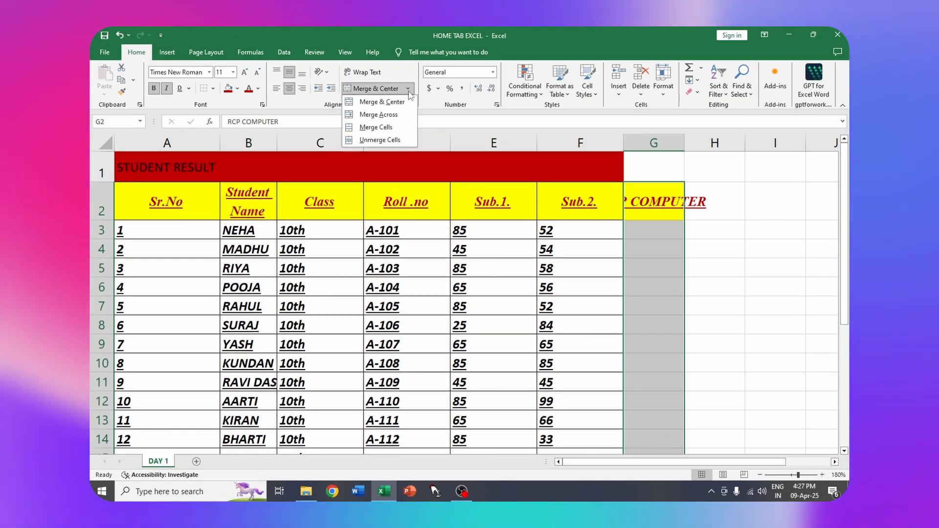
{"action": "left_click", "coordinate": [394, 128]}
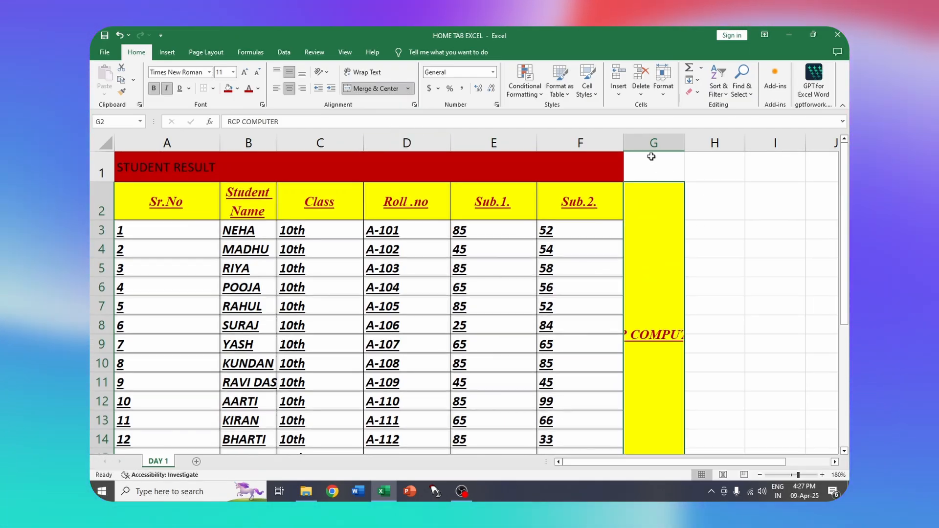
{"action": "left_click_drag", "start_coordinate": [687, 142], "coordinate": [805, 147]}
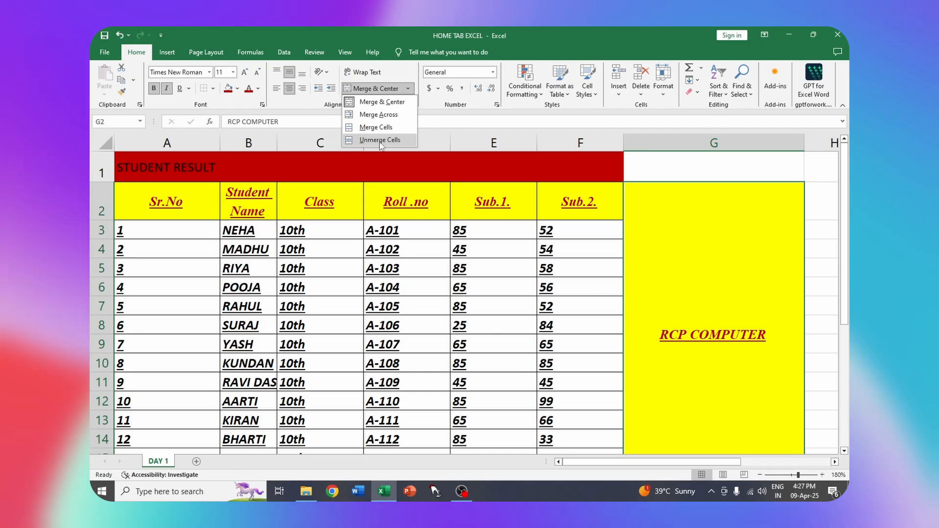
- Unmerge the RCP COMPUTER block G2:G16 back into separate cells
{"action": "left_click", "coordinate": [380, 140]}
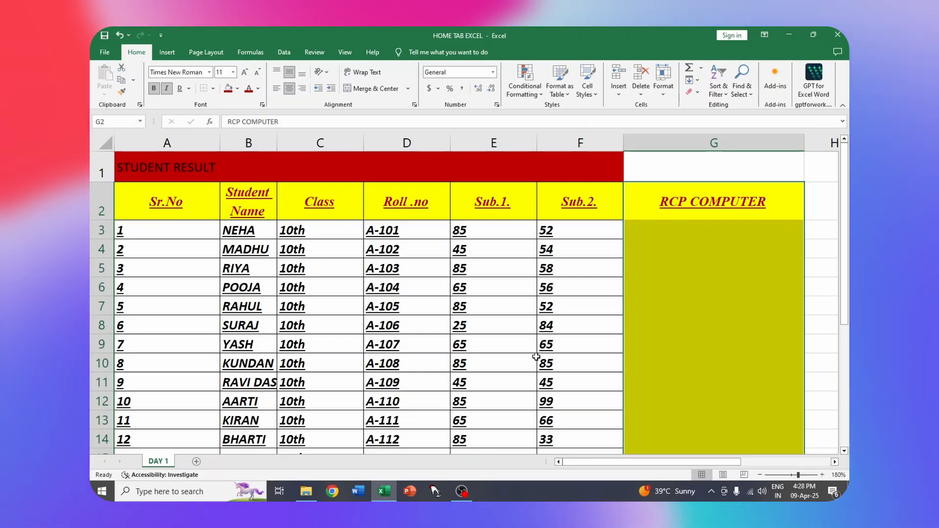
- Merge and center the STUDENT RESULT title across cells A1:F1
{"action": "left_click", "coordinate": [202, 176]}
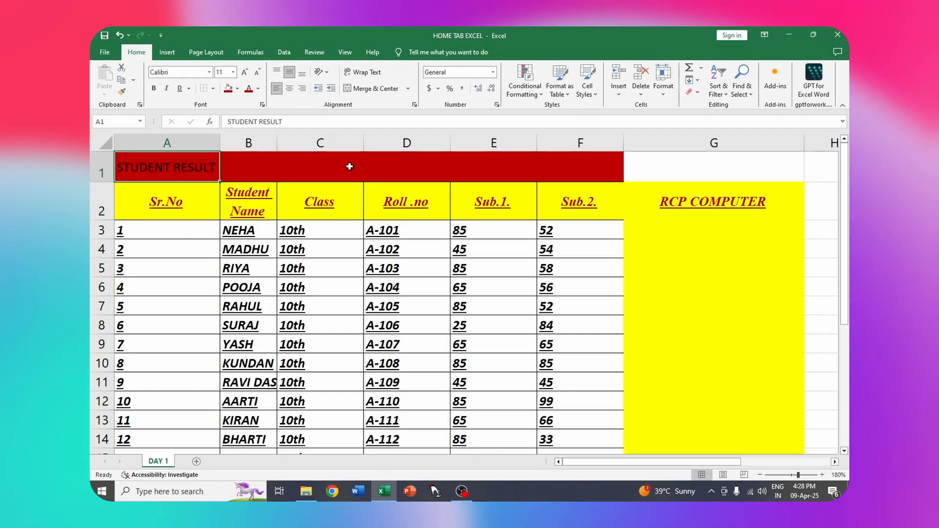
{"action": "left_click", "coordinate": [404, 166]}
{"action": "left_click_drag", "start_coordinate": [205, 175], "coordinate": [558, 166]}
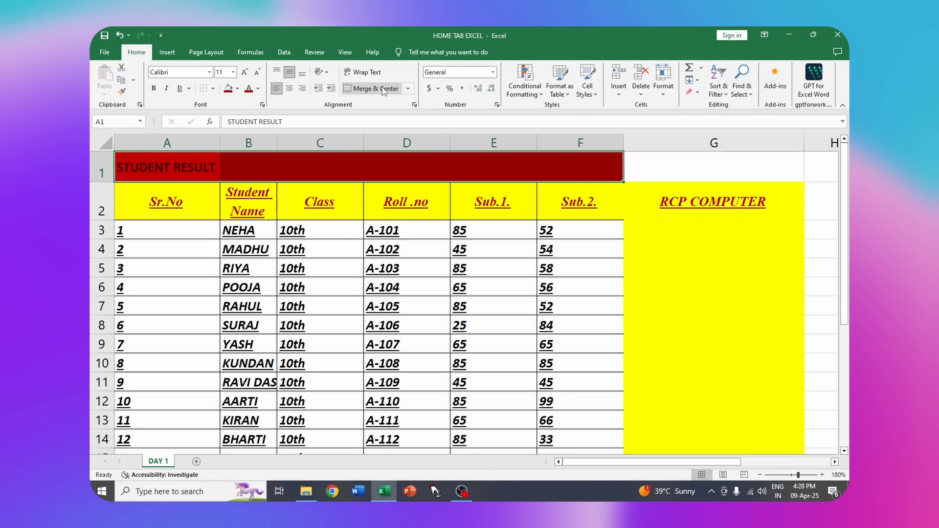
{"action": "left_click", "coordinate": [372, 88]}
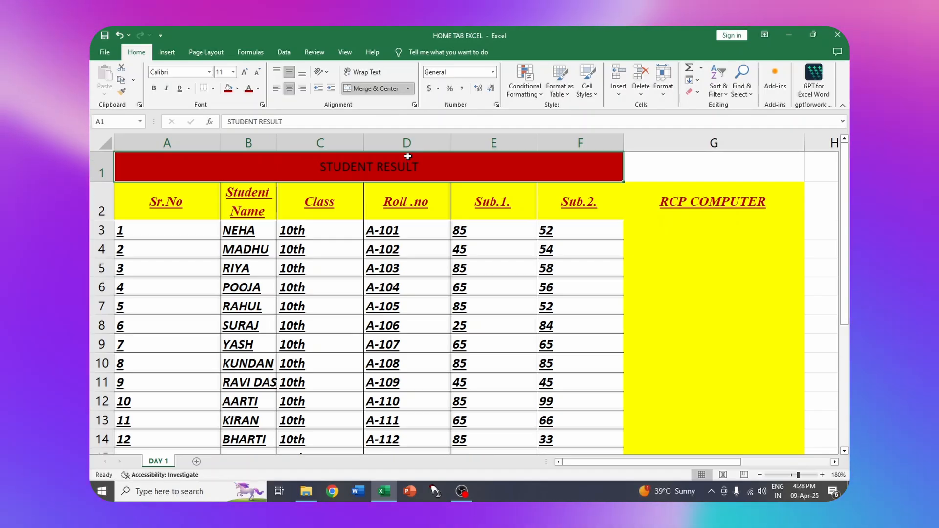
{"action": "left_click", "coordinate": [330, 215]}
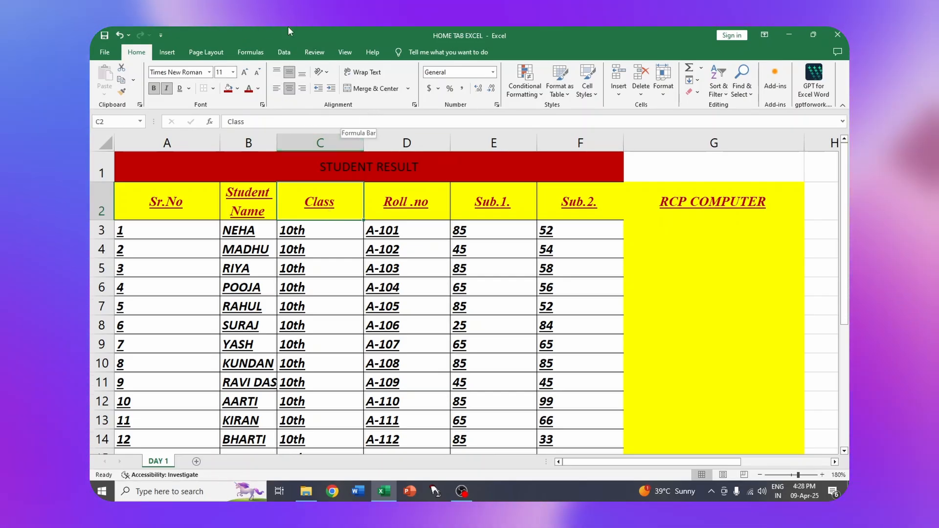
{"action": "left_click", "coordinate": [410, 247]}
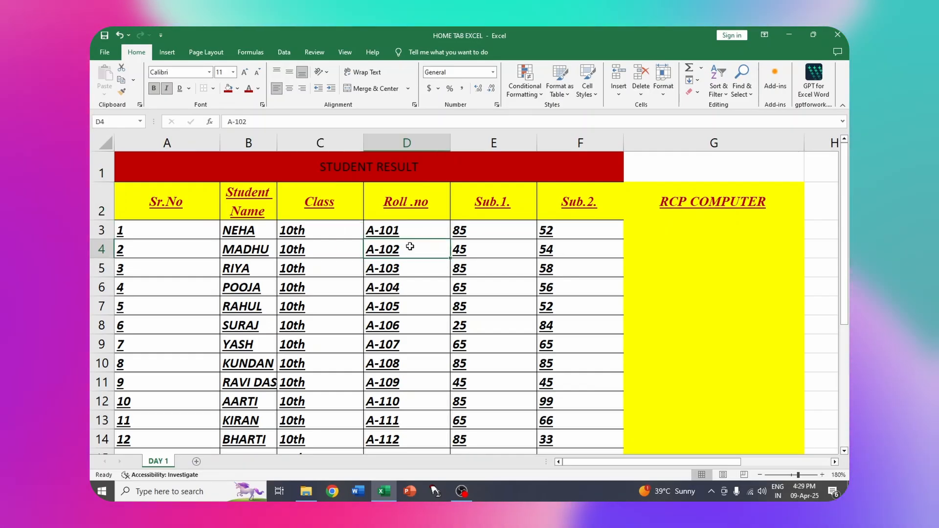